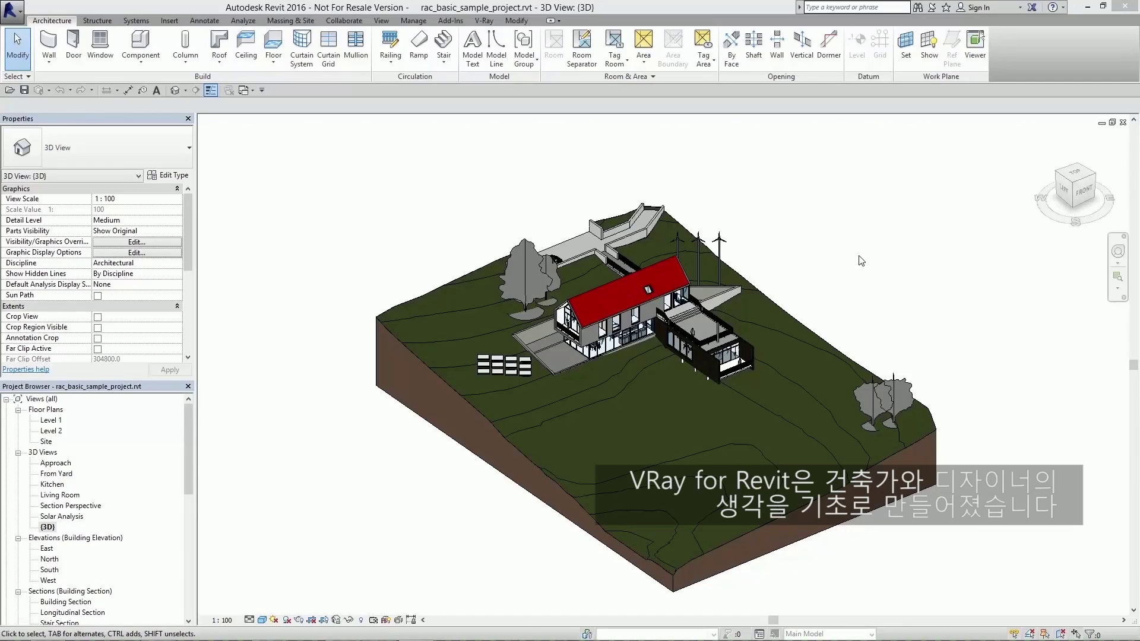
Step: Choose Approach as the view V-Ray renders
{"action": "left_click", "coordinate": [482, 21]}
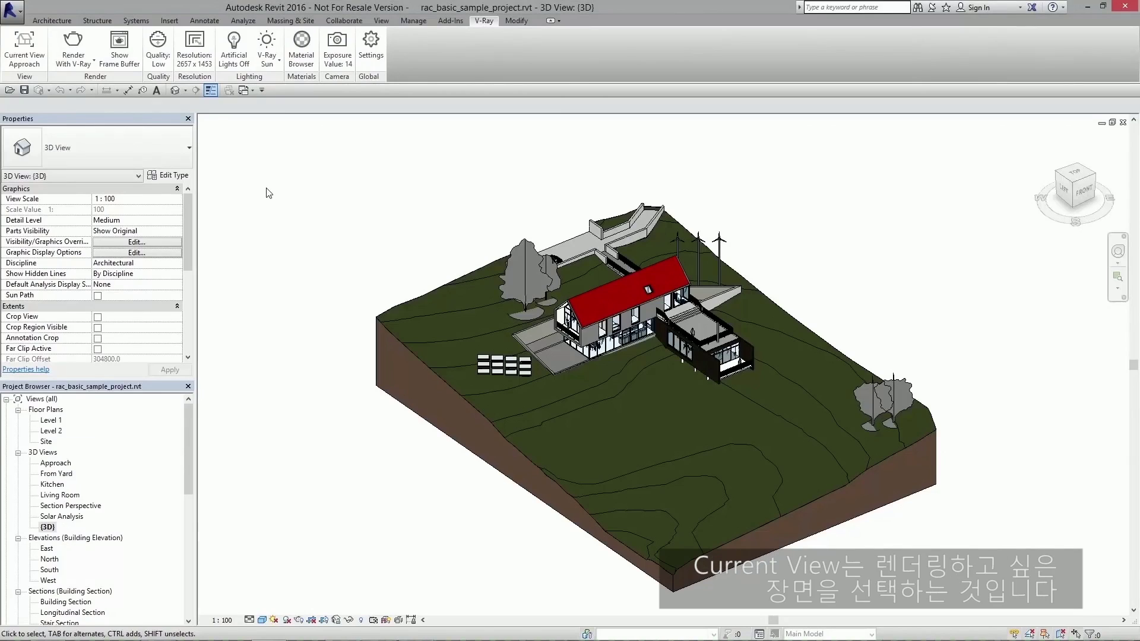
{"action": "left_click", "coordinate": [25, 60]}
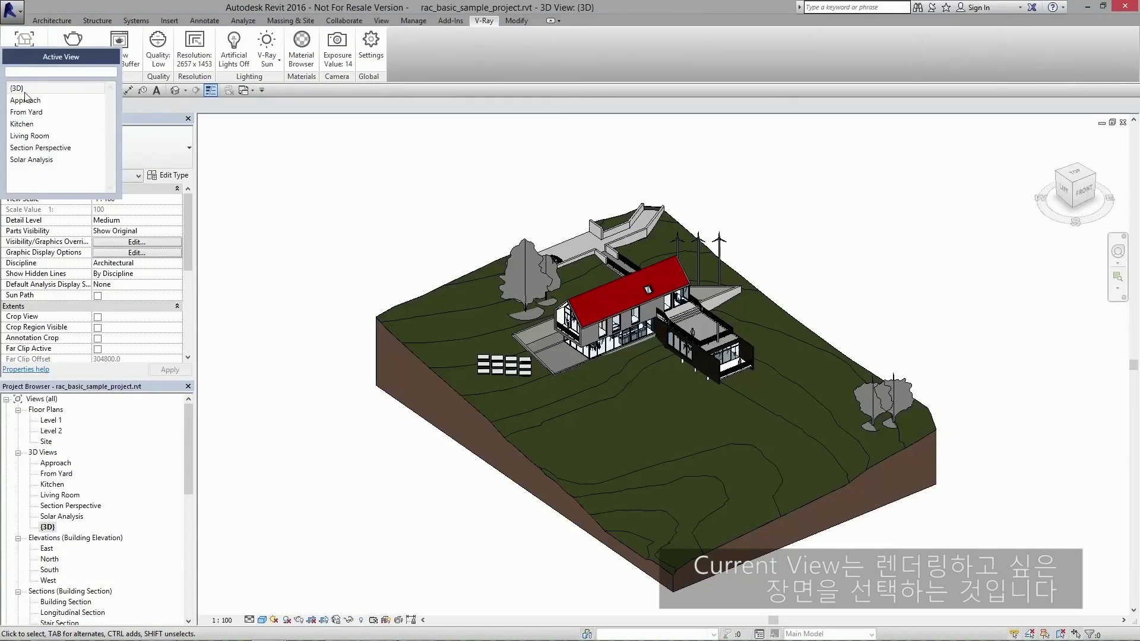
{"action": "left_click", "coordinate": [25, 101]}
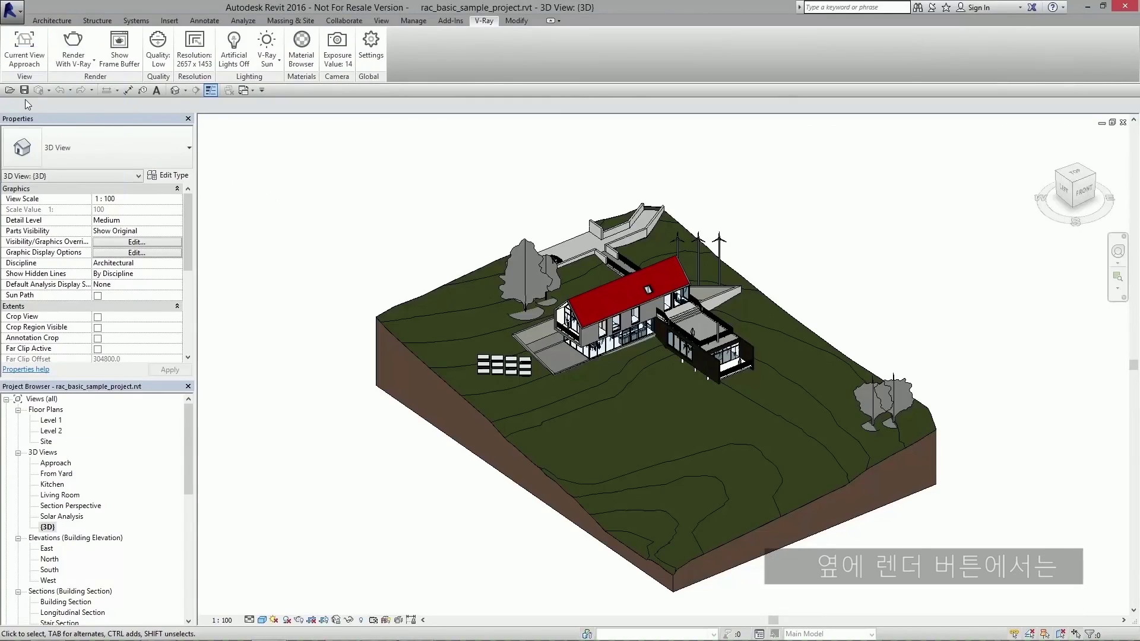
Step: Review the V-Ray render modes, the frame buffer window, the quality presets and the resolution options
{"action": "left_click", "coordinate": [75, 63]}
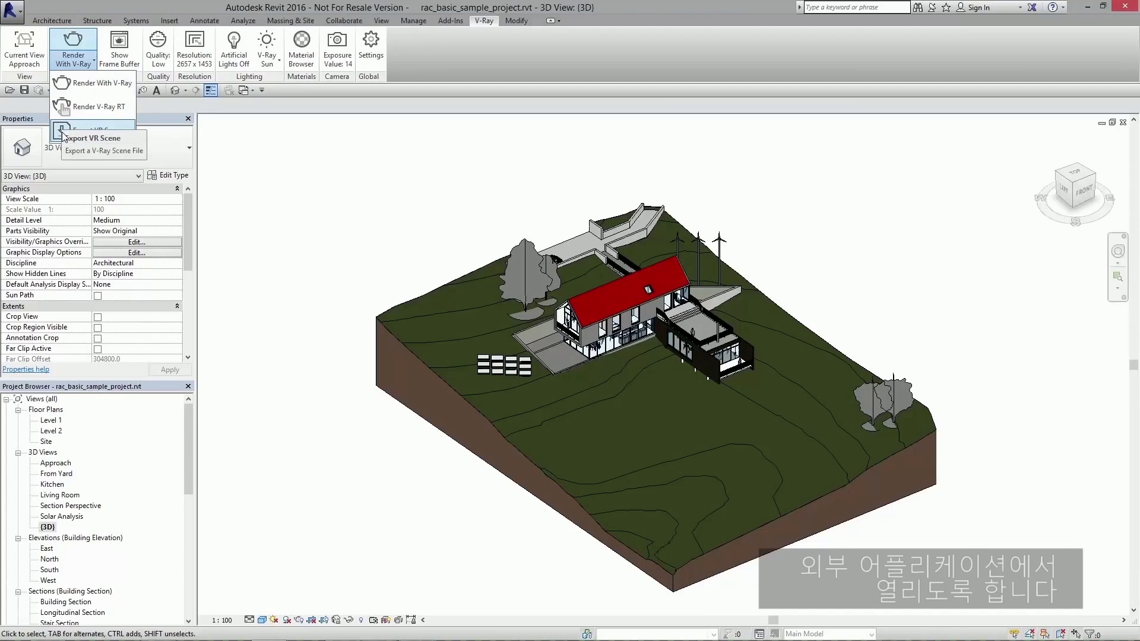
{"action": "left_click", "coordinate": [76, 64]}
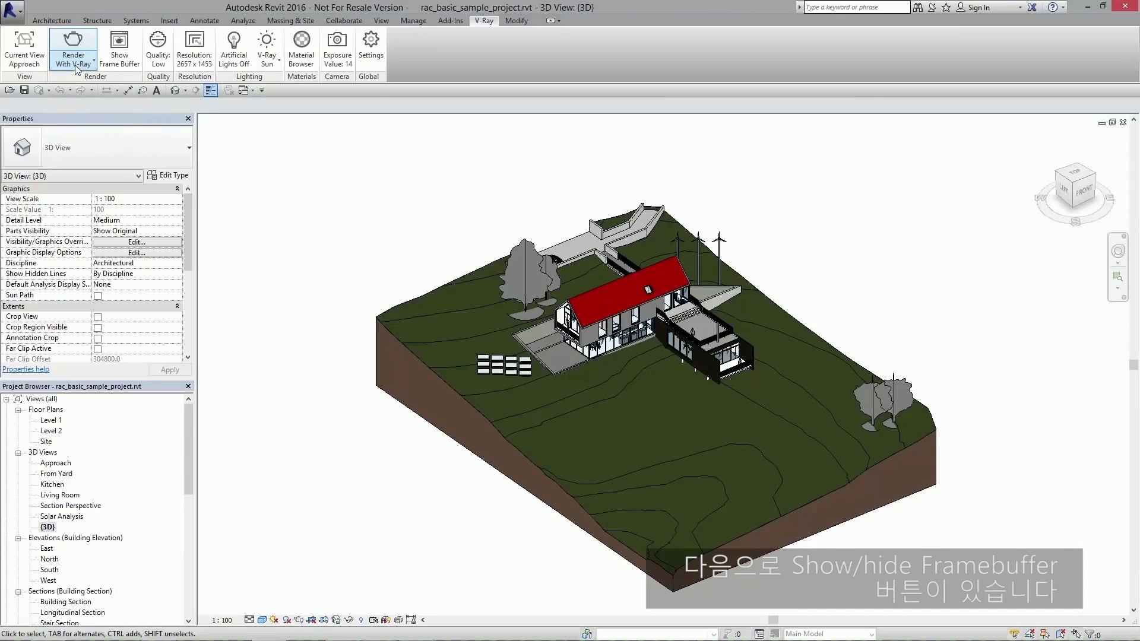
{"action": "left_click", "coordinate": [118, 59]}
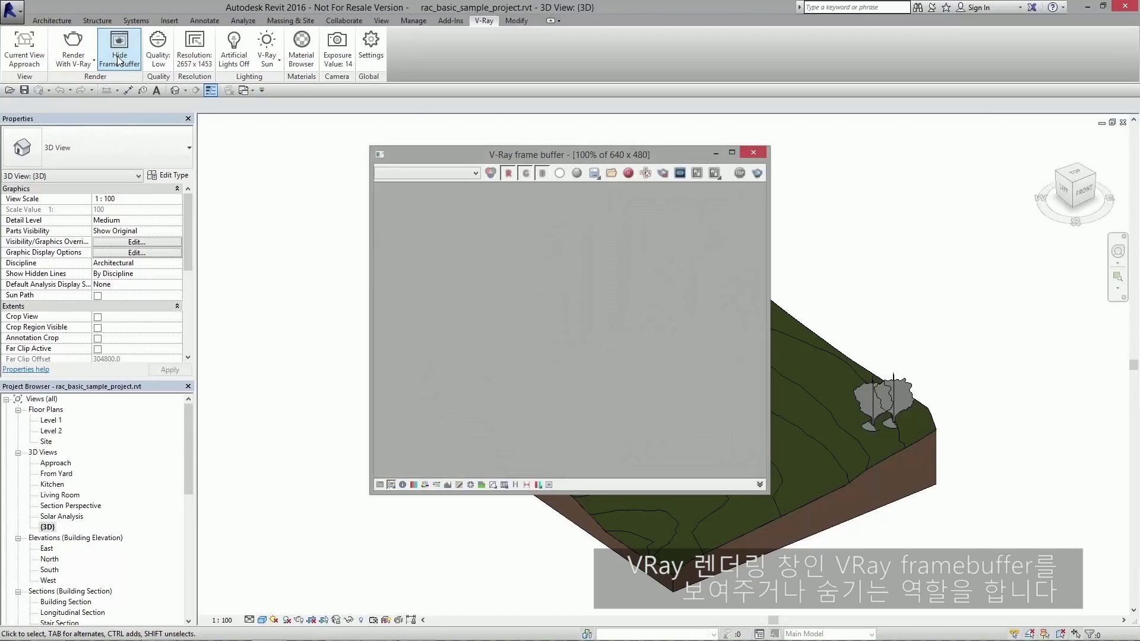
{"action": "left_click", "coordinate": [118, 60]}
{"action": "left_click", "coordinate": [157, 63]}
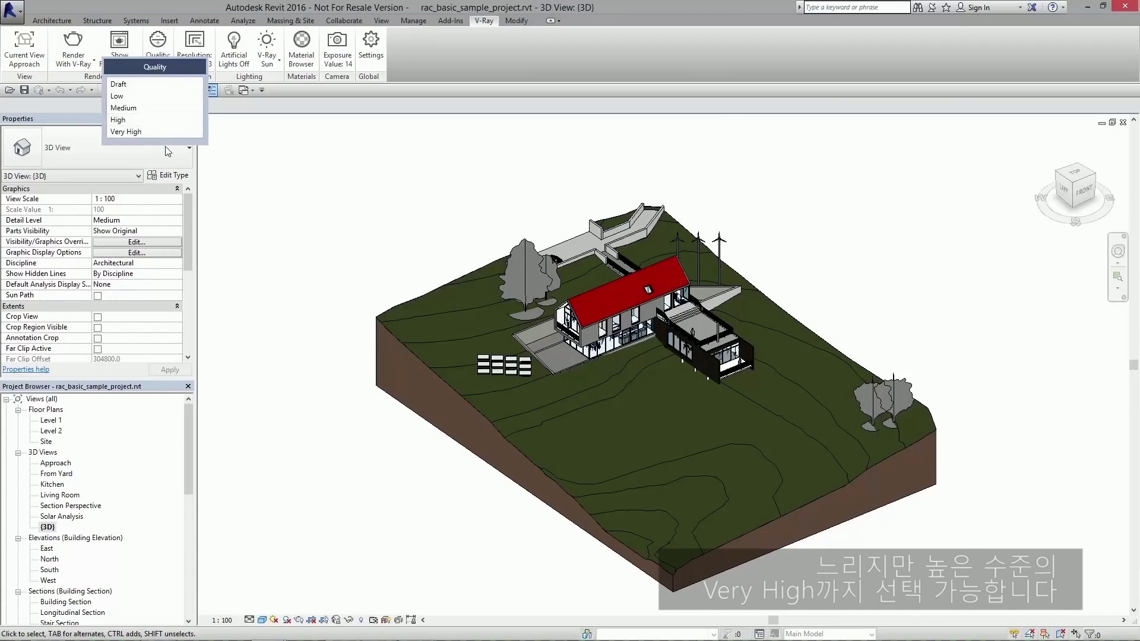
{"action": "left_click", "coordinate": [198, 63]}
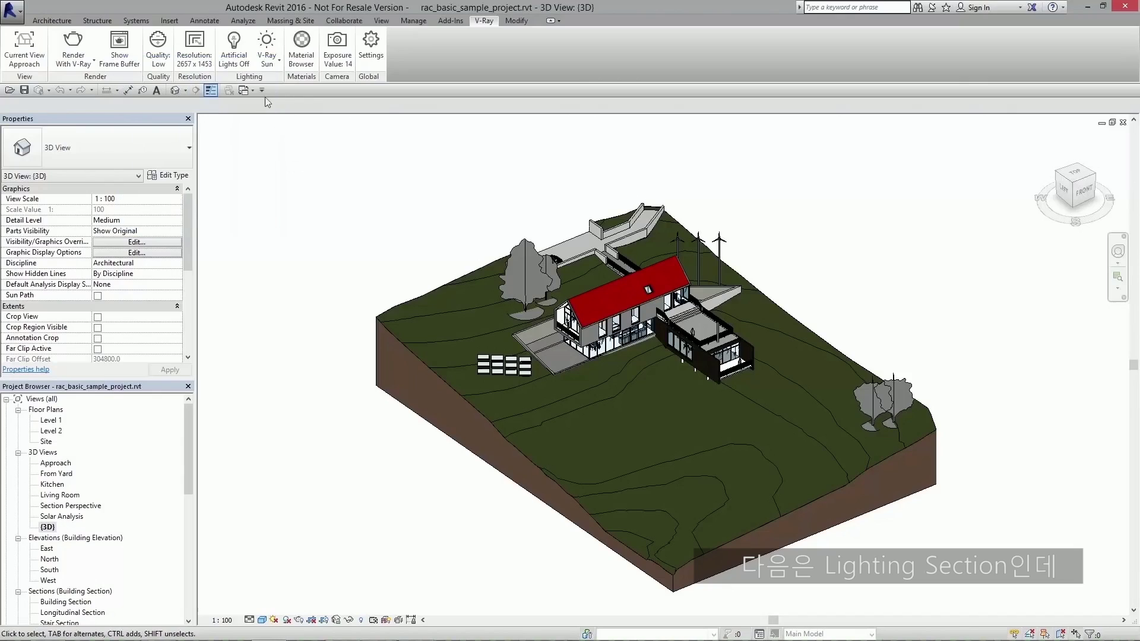
Step: Toggle the artificial lights on and back off, and choose V-Ray Sun as the environment light
{"action": "left_click", "coordinate": [231, 55]}
{"action": "left_click", "coordinate": [232, 55]}
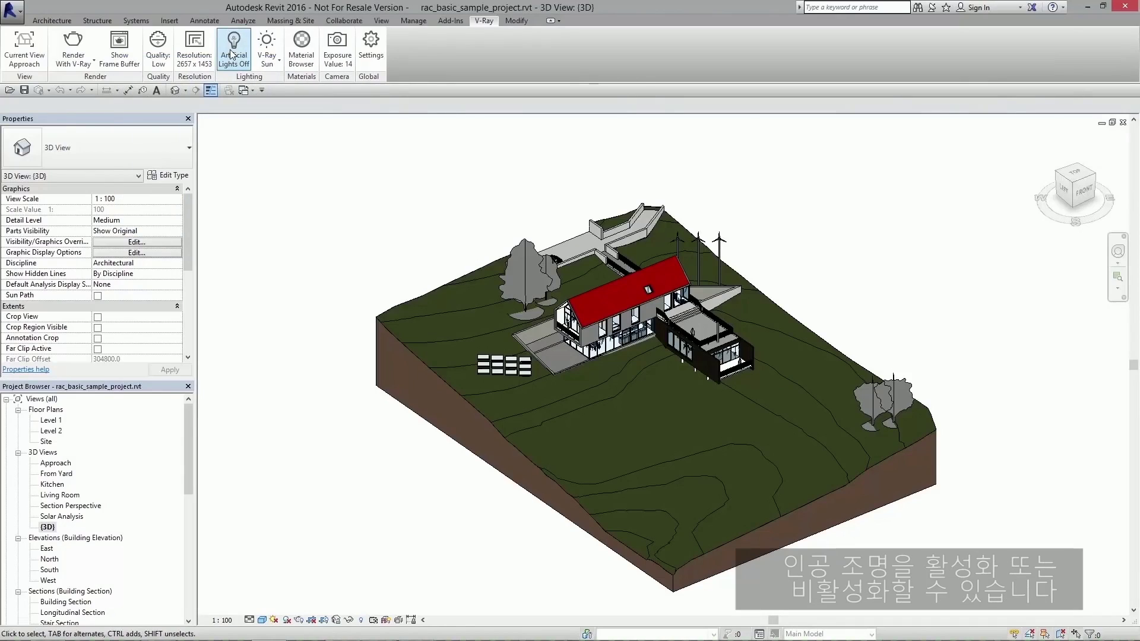
{"action": "left_click", "coordinate": [268, 60]}
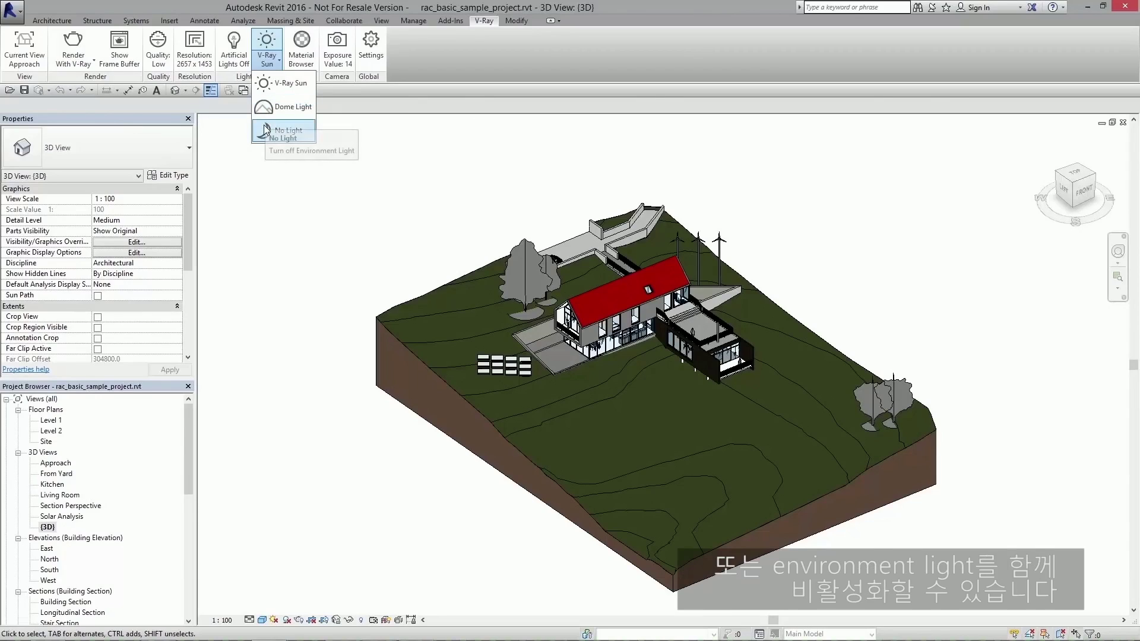
{"action": "left_click", "coordinate": [279, 83]}
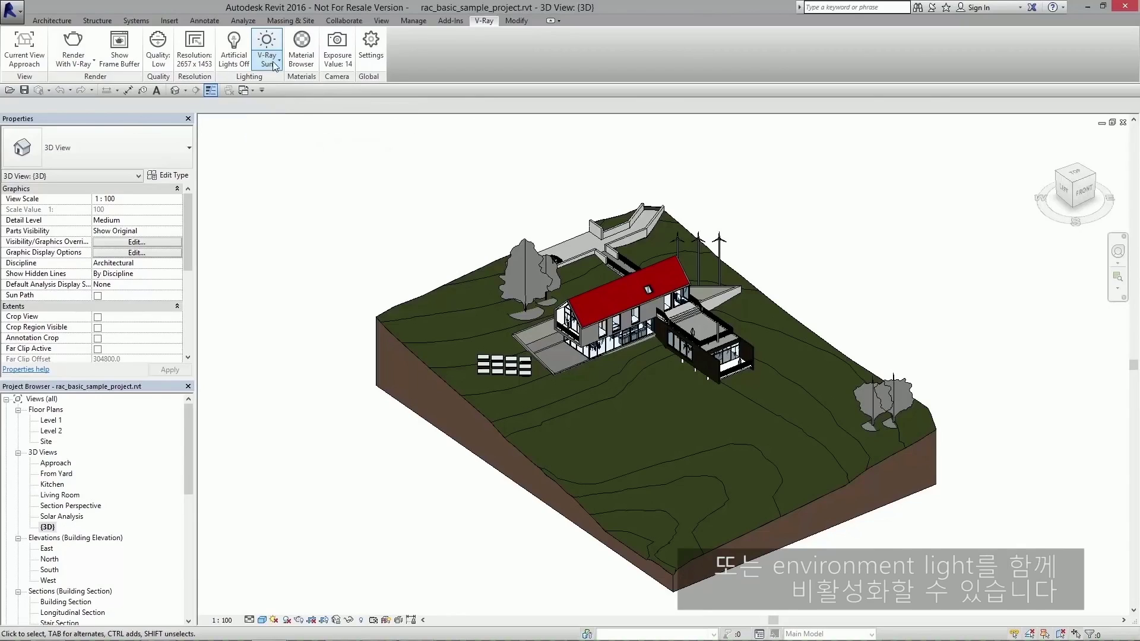
Step: Examine the mapping types available for Acetal Resin, Black in the V-Ray Material Browser, keeping AutoGen
{"action": "left_click", "coordinate": [306, 62]}
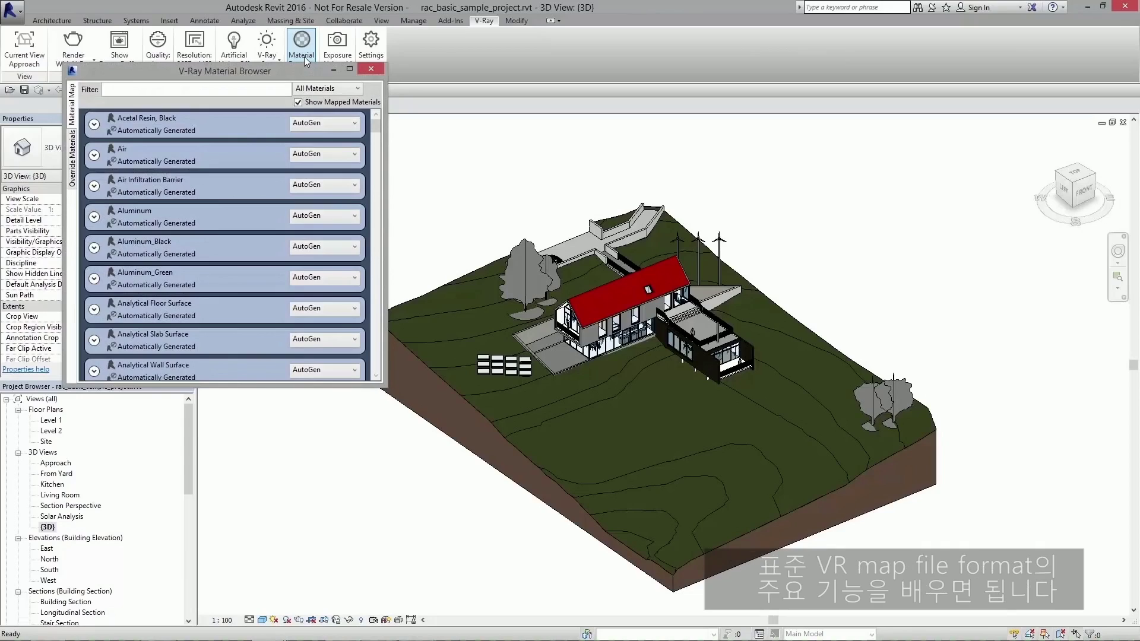
{"action": "left_click", "coordinate": [331, 130]}
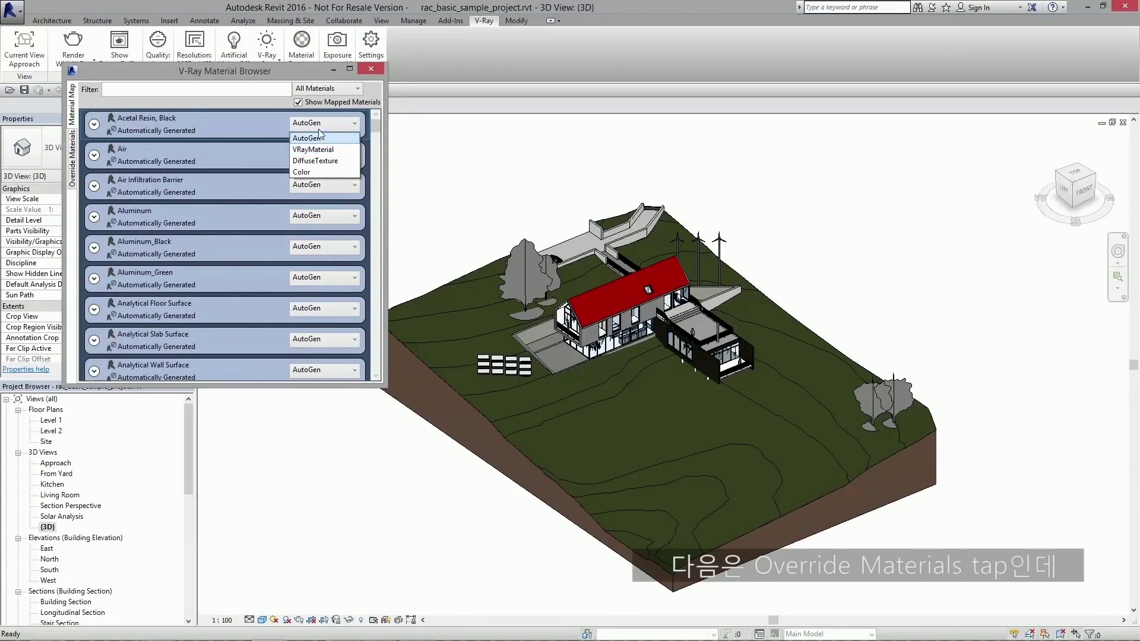
{"action": "left_click", "coordinate": [308, 138]}
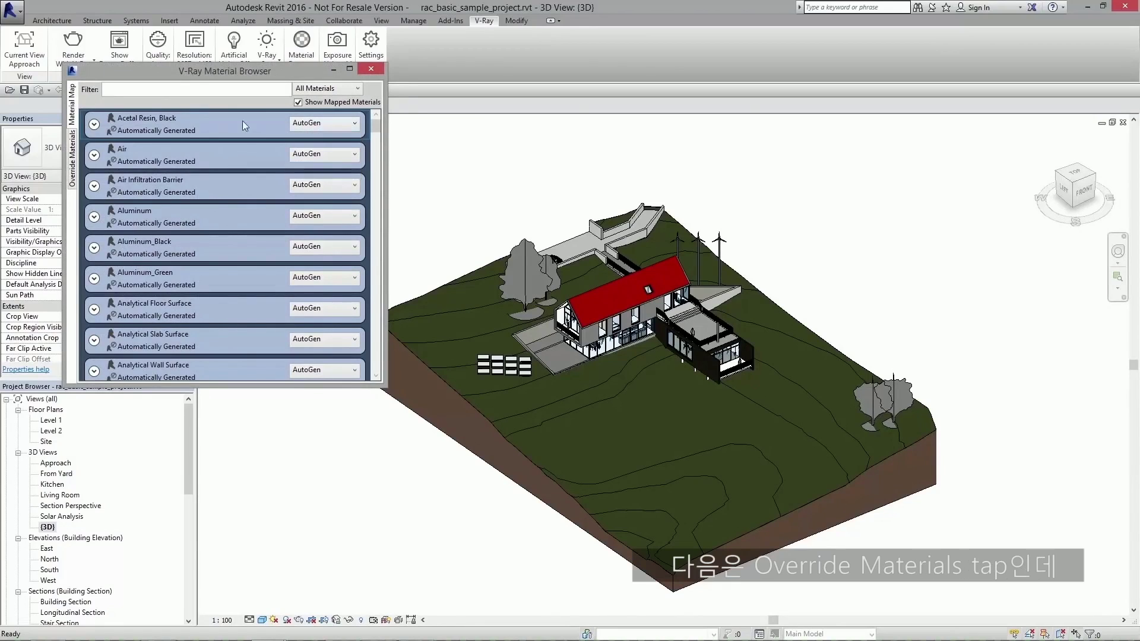
Step: Try the opaque and transparent material overrides, disable both again and close the Material Browser
{"action": "left_click", "coordinate": [73, 153]}
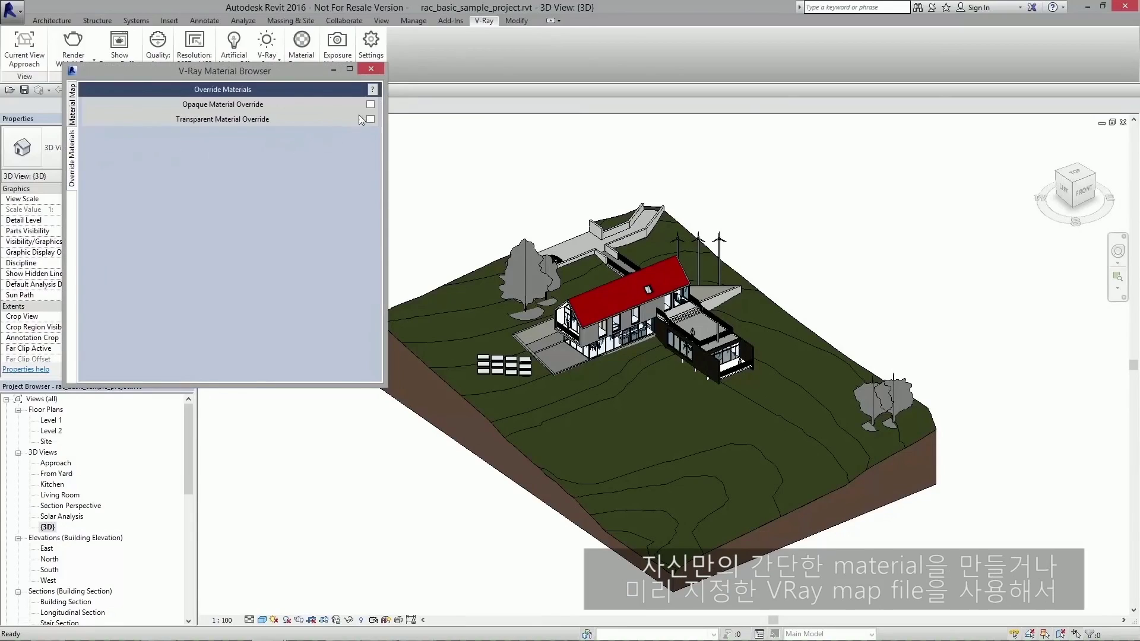
{"action": "left_click", "coordinate": [370, 105]}
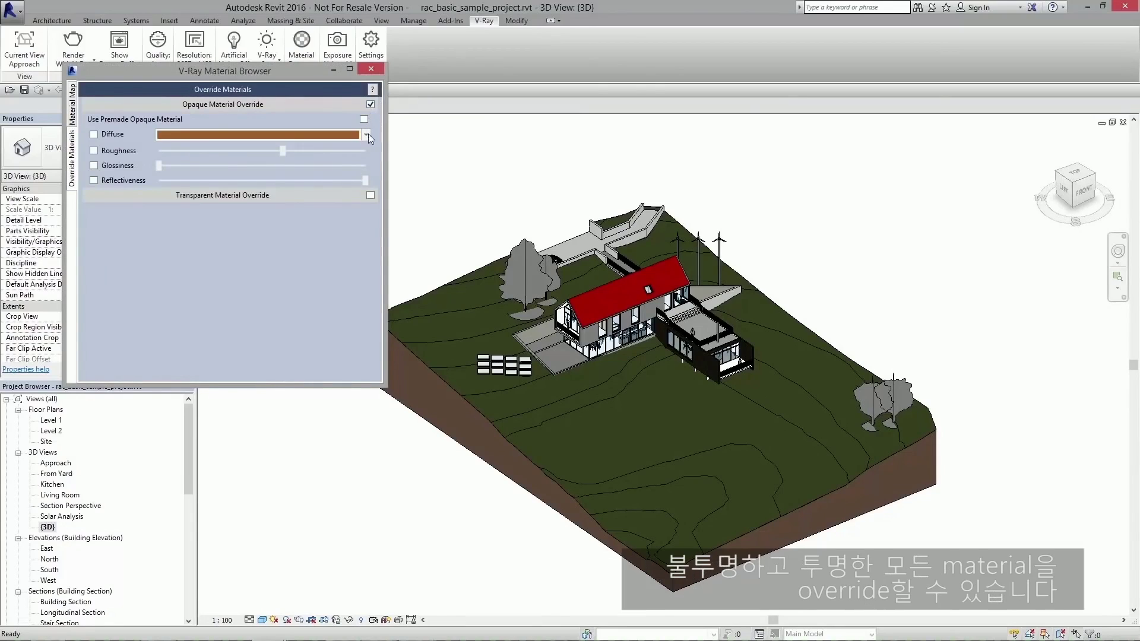
{"action": "left_click", "coordinate": [370, 195]}
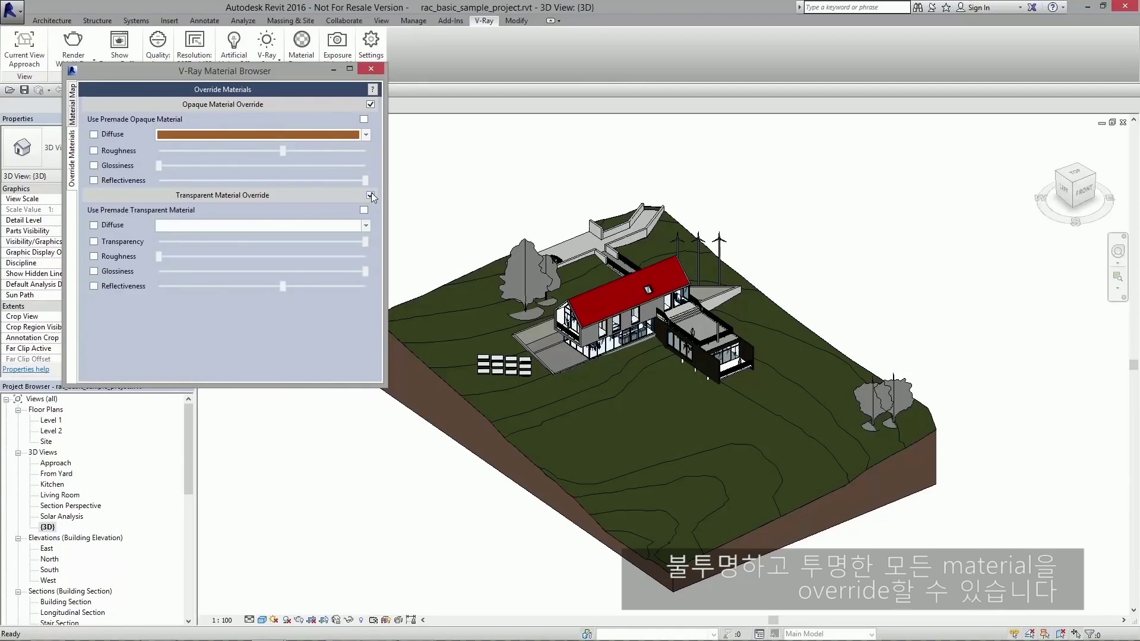
{"action": "left_click", "coordinate": [370, 195]}
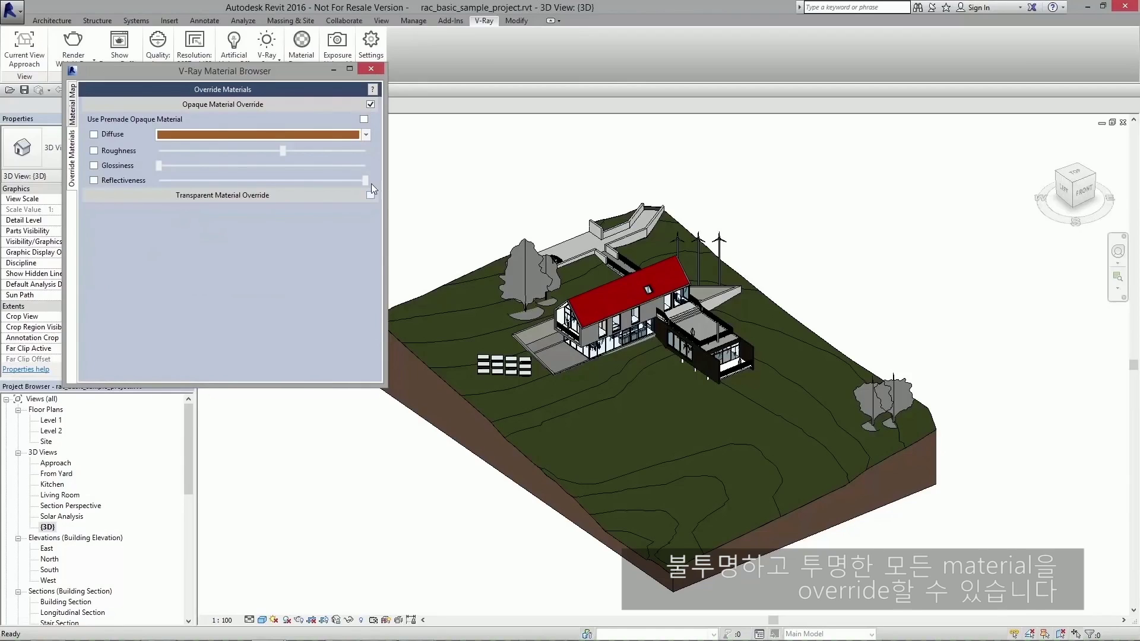
{"action": "left_click", "coordinate": [371, 104]}
{"action": "left_click", "coordinate": [371, 69]}
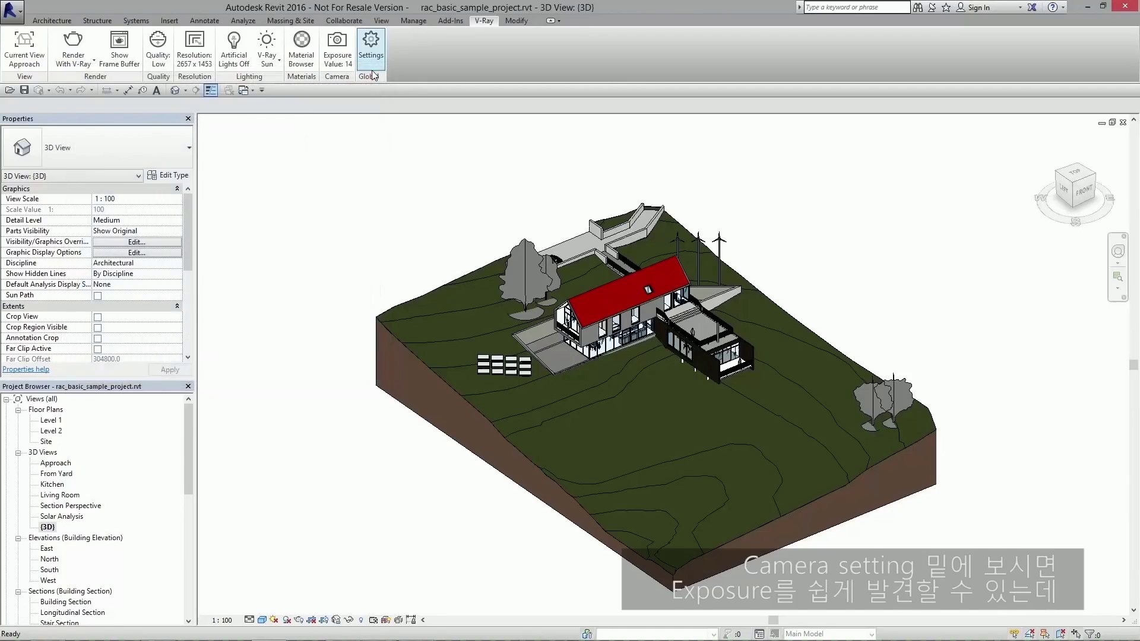
Step: Review the V-Ray camera's exposure value, depth of field and stereoscopic rendering options
{"action": "left_click", "coordinate": [337, 43]}
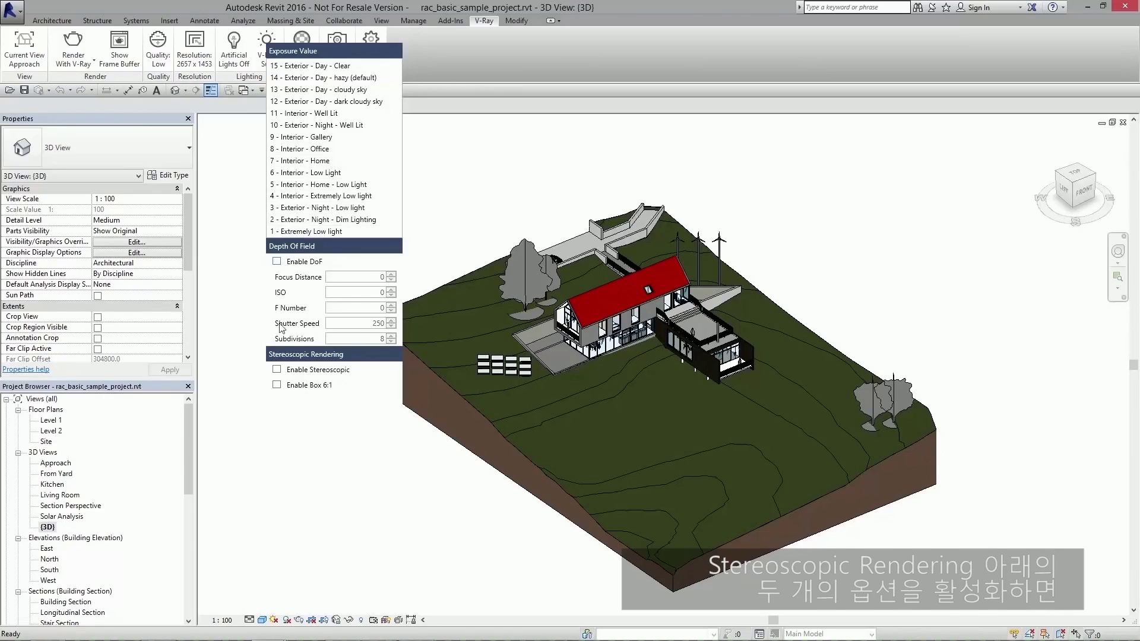
{"action": "left_click", "coordinate": [265, 375]}
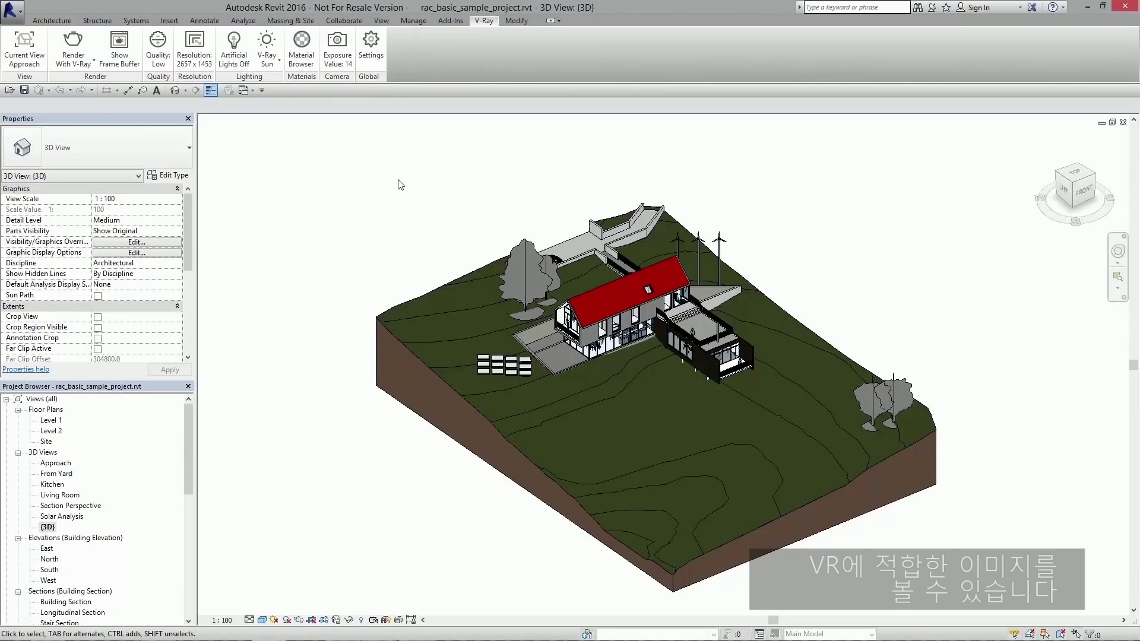
Step: Review the Paths, Share and Objects sections of V-Ray Global Settings, including the infinite ground plane options
{"action": "left_click", "coordinate": [371, 51]}
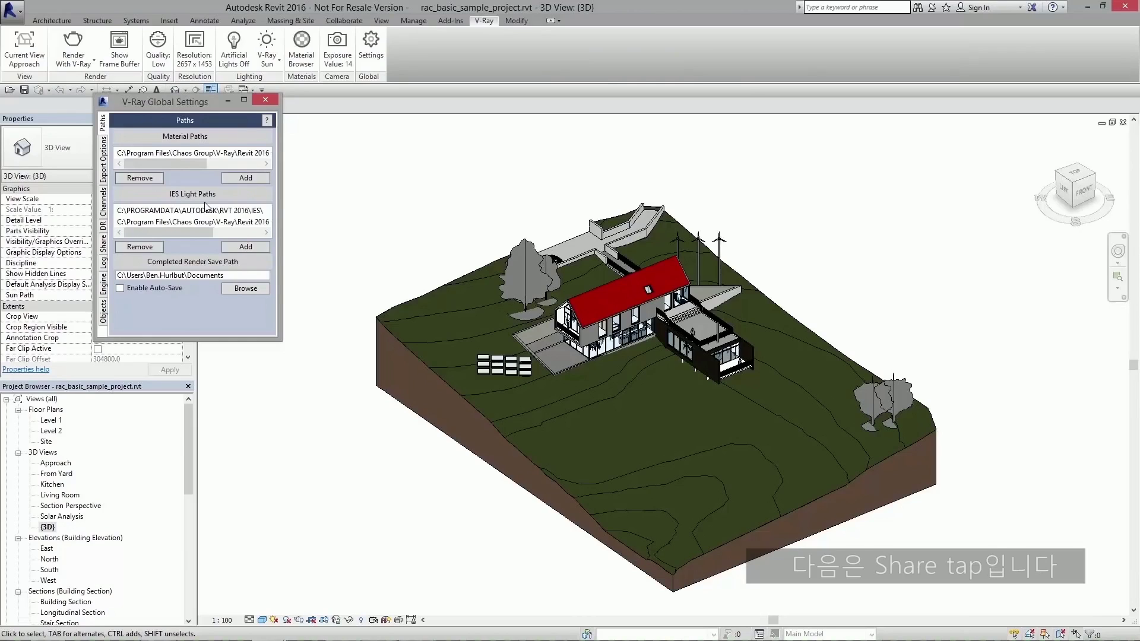
{"action": "left_click", "coordinate": [104, 249]}
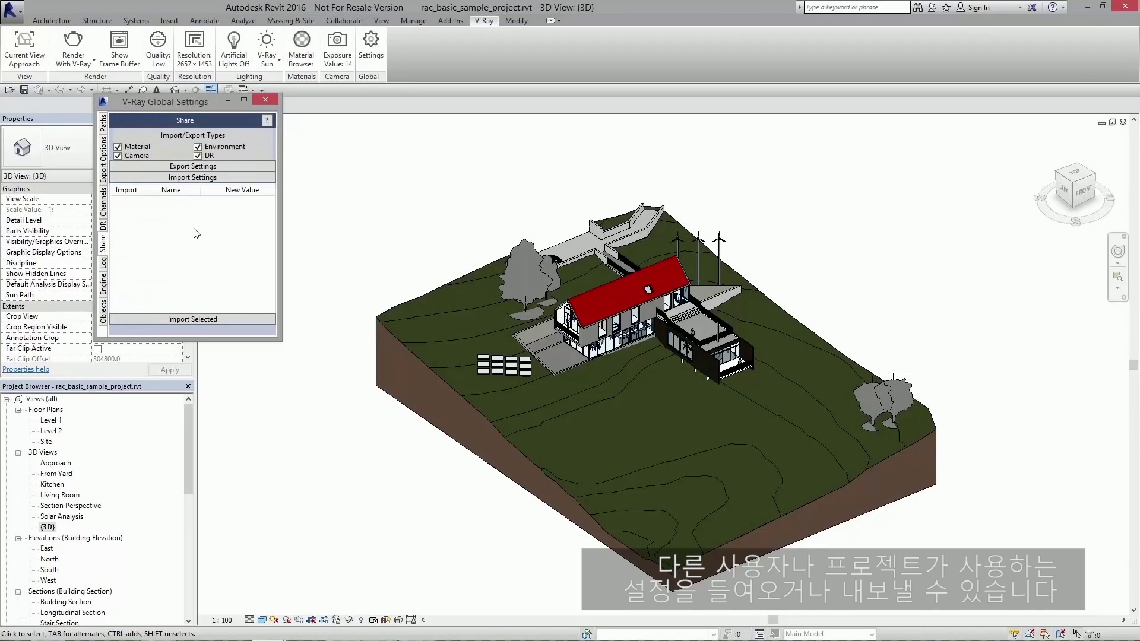
{"action": "left_click", "coordinate": [105, 310]}
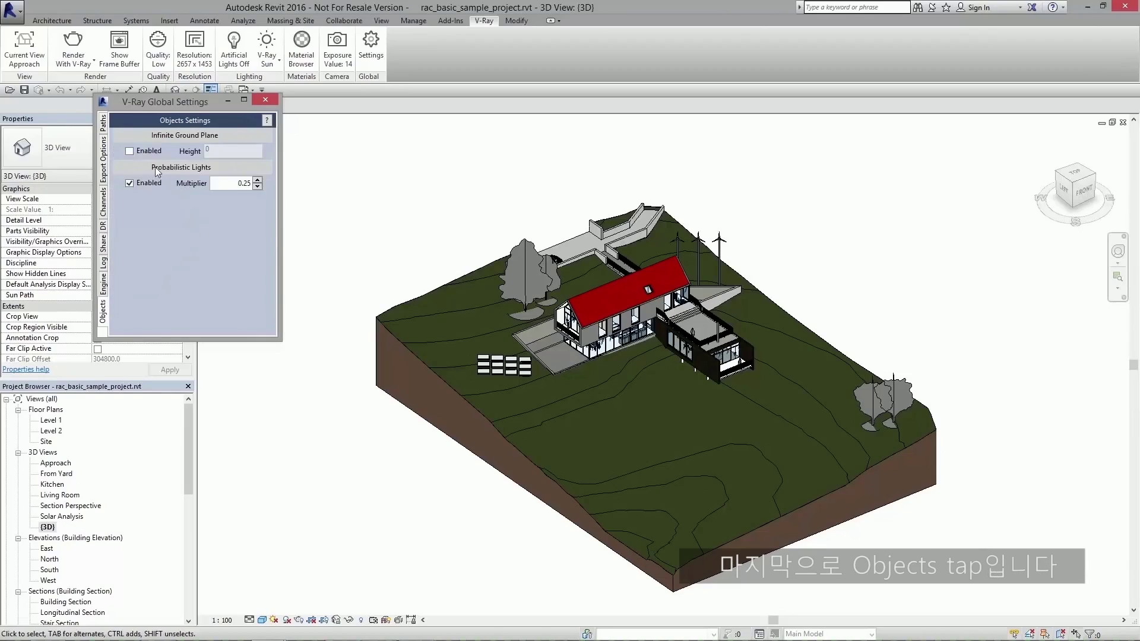
{"action": "left_click", "coordinate": [130, 151]}
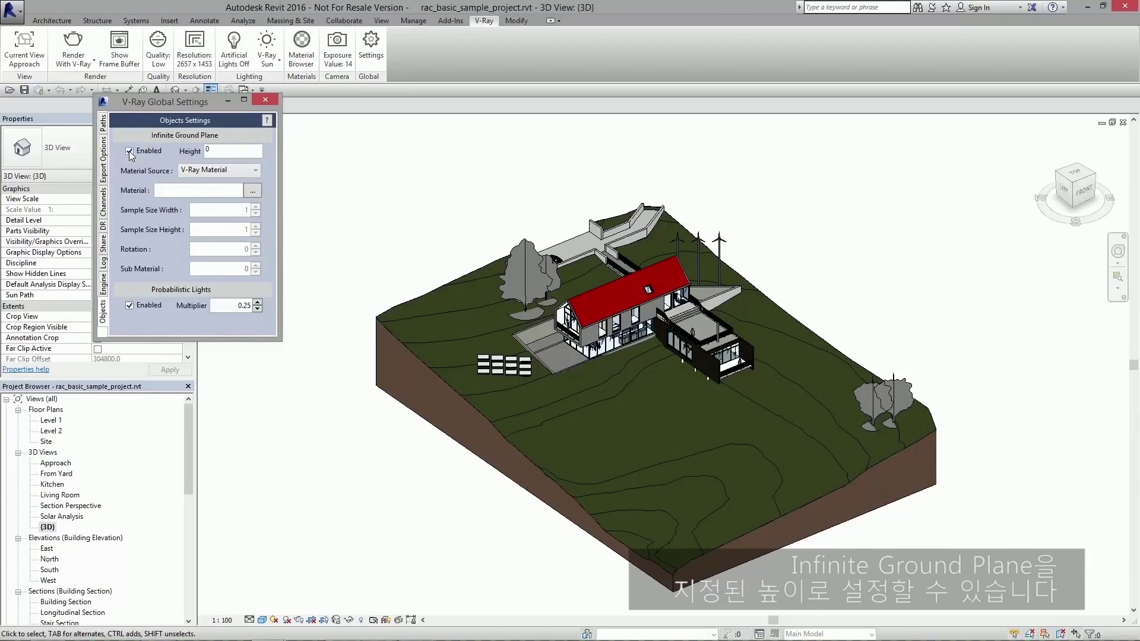
{"action": "left_click", "coordinate": [130, 151]}
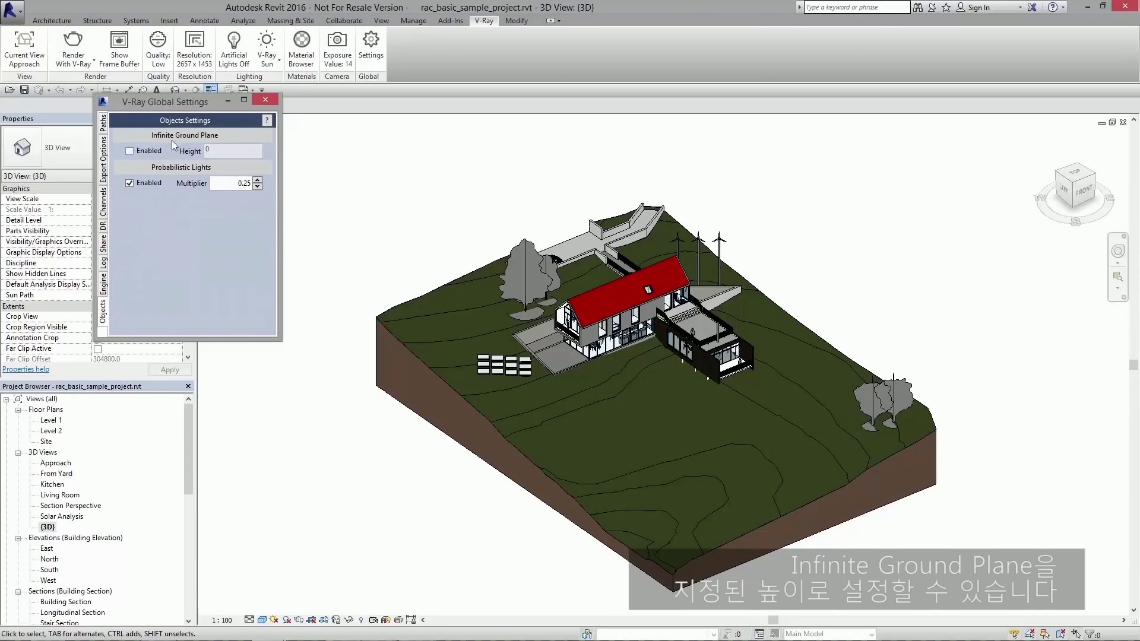
{"action": "left_click", "coordinate": [263, 100]}
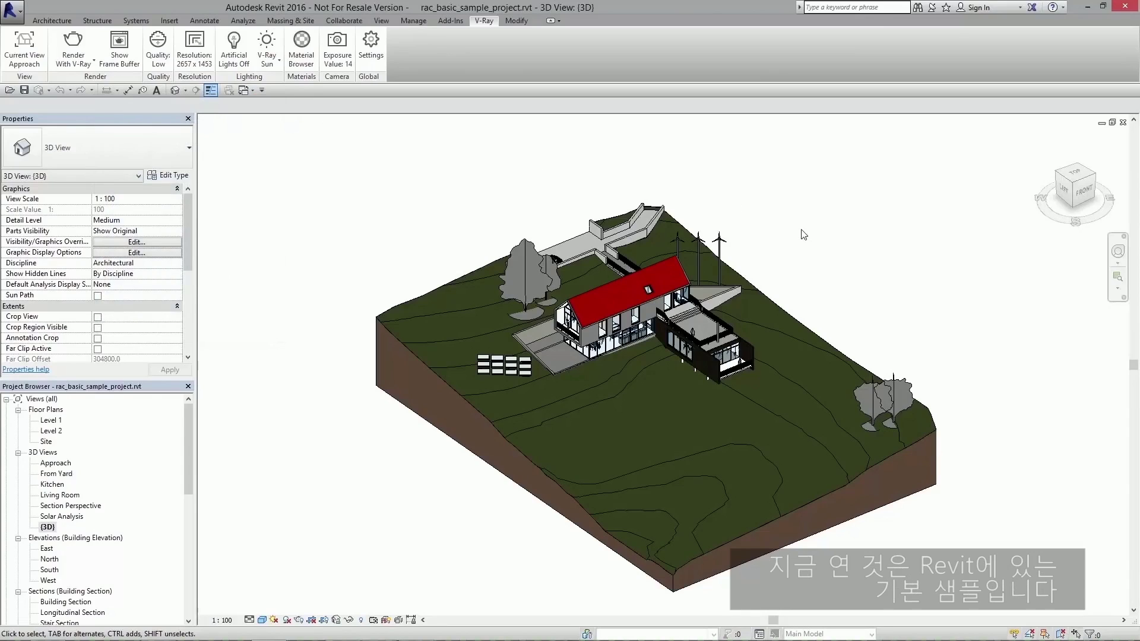
Step: Open the Living Room 3D view and switch back to the {3D} view
{"action": "double_click", "coordinate": [59, 496]}
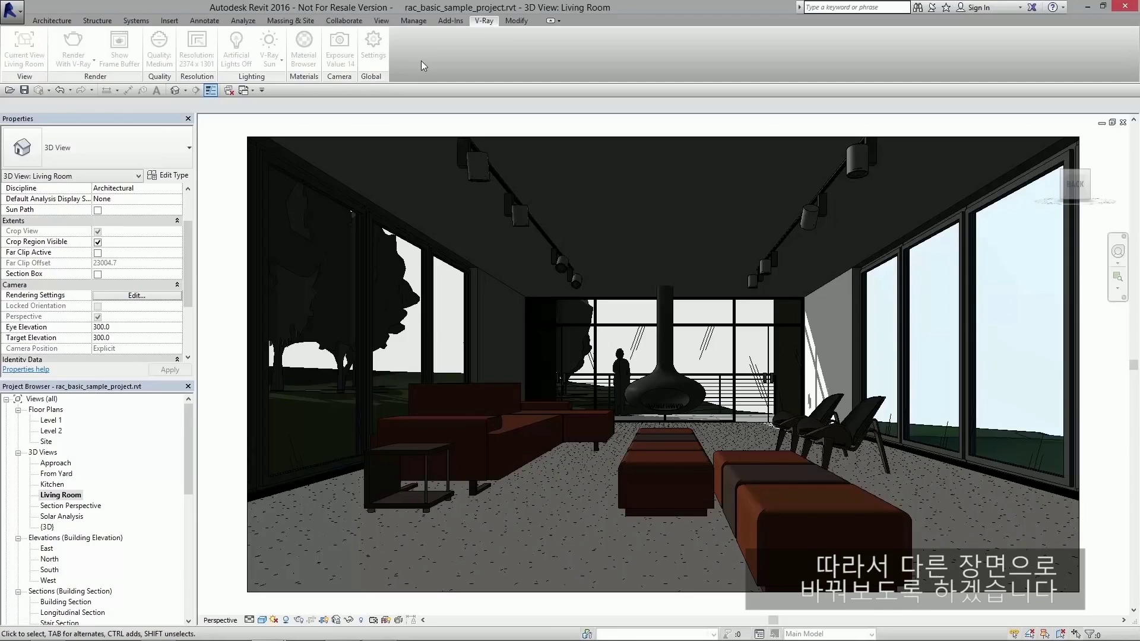
{"action": "left_click", "coordinate": [245, 90]}
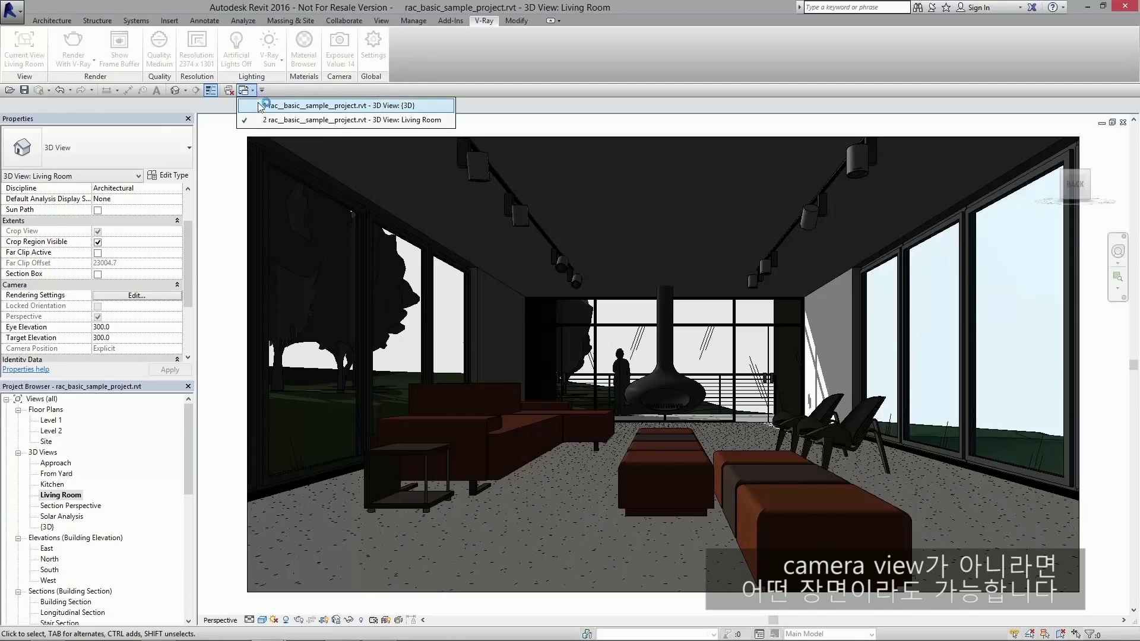
{"action": "left_click", "coordinate": [260, 106]}
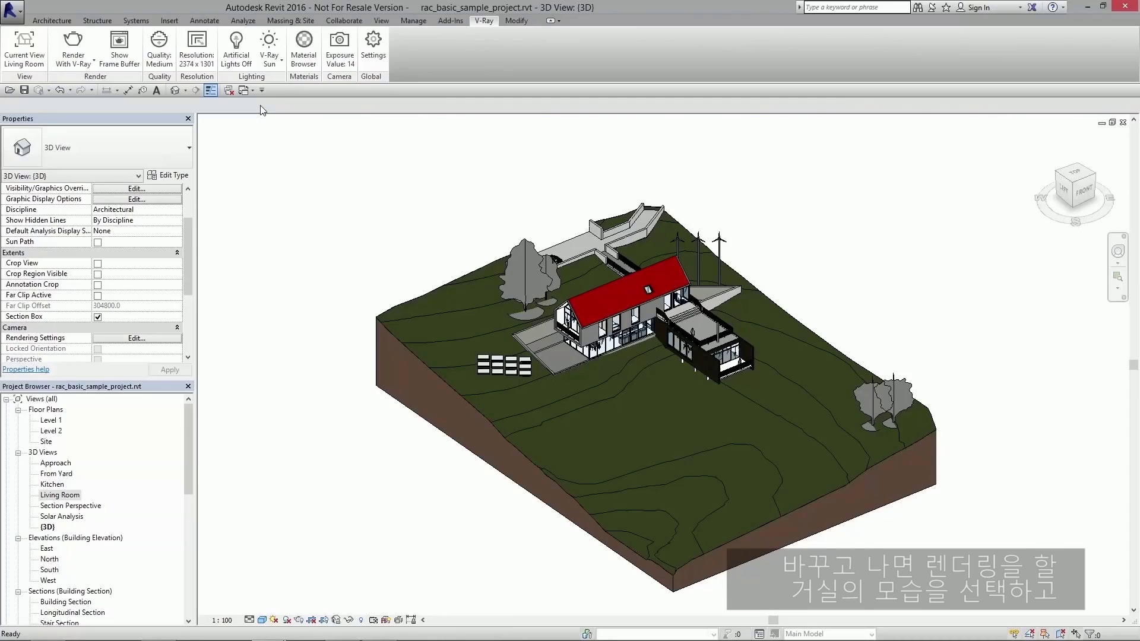
Step: Set the V-Ray render view to Living Room and the render quality to Draft
{"action": "left_click", "coordinate": [24, 52]}
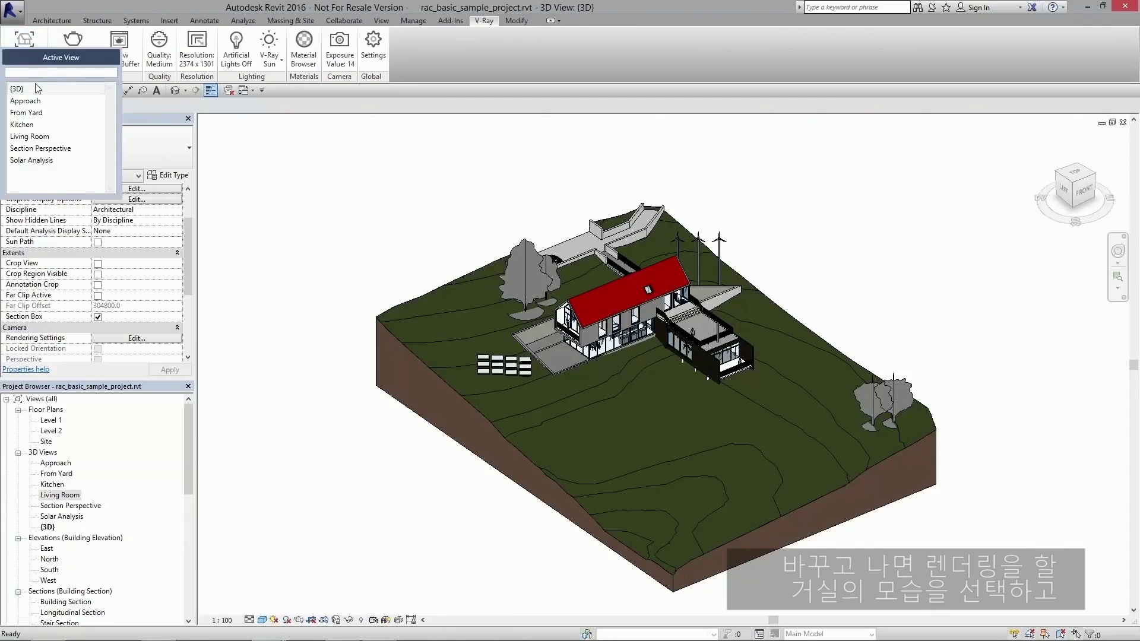
{"action": "left_click", "coordinate": [37, 136]}
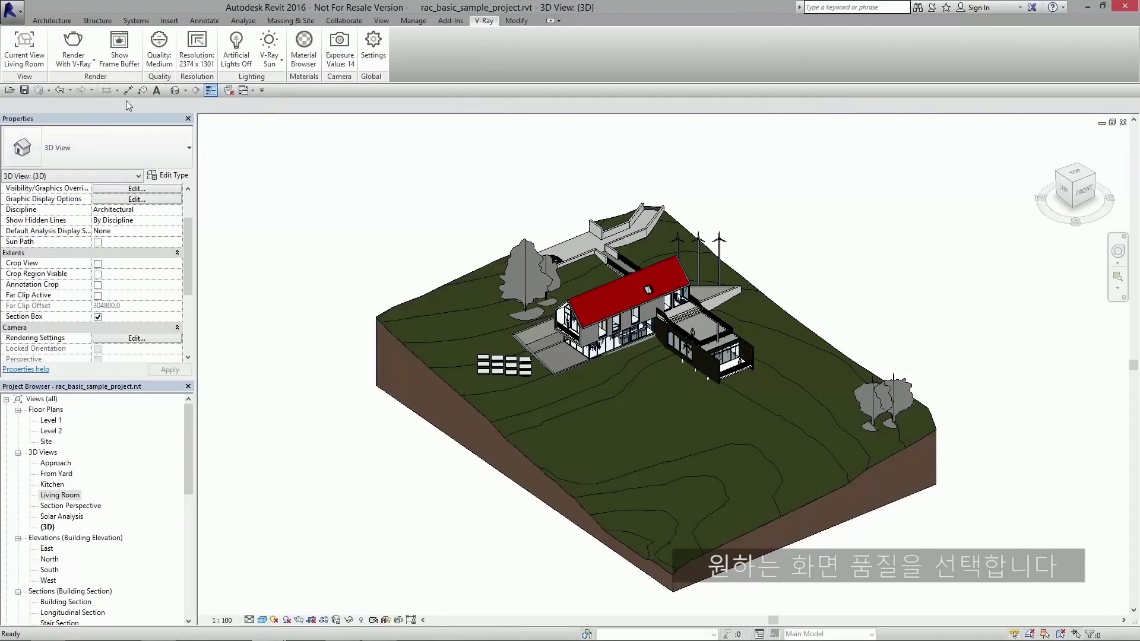
{"action": "left_click", "coordinate": [159, 52]}
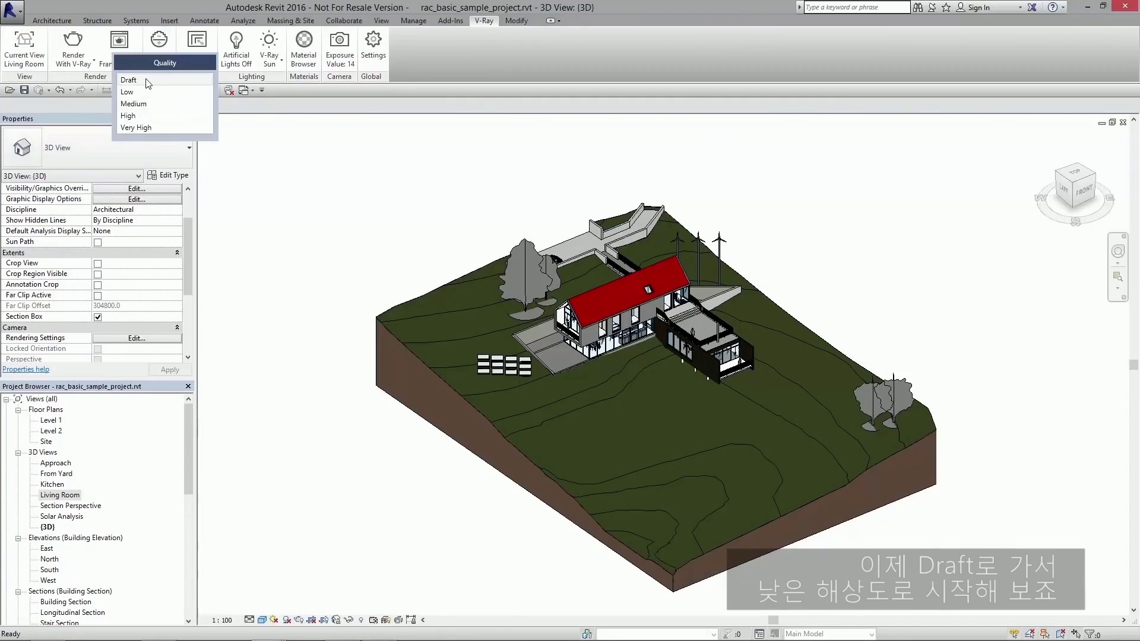
{"action": "left_click", "coordinate": [149, 82]}
Step: Lower the crop box's printer DPI to get a render resolution of 760 x 416
{"action": "left_click", "coordinate": [189, 64]}
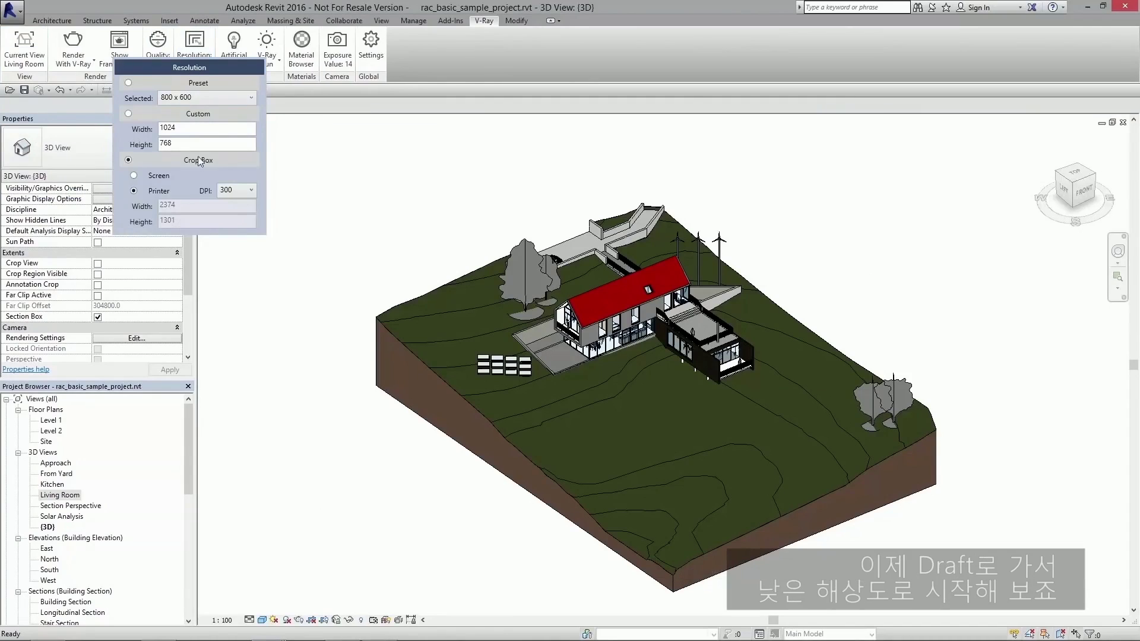
{"action": "left_click", "coordinate": [235, 189]}
{"action": "left_click", "coordinate": [231, 205]}
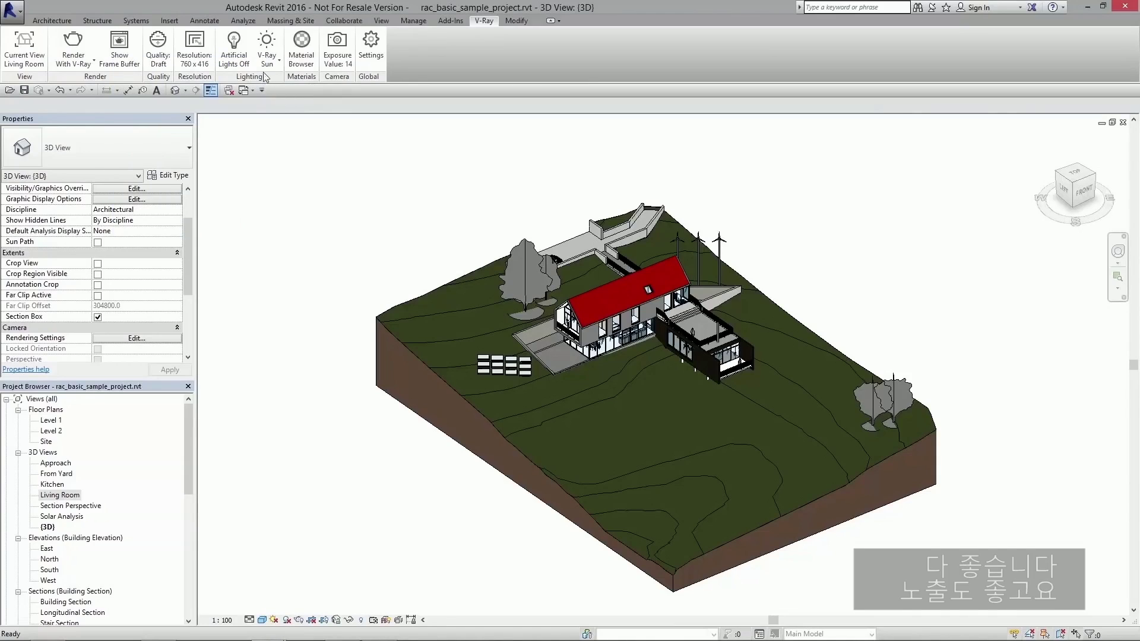
Step: Start a V-Ray RT render of the Living Room view and arrange the frame buffer and the Revit window side by side
{"action": "left_click", "coordinate": [94, 60]}
{"action": "left_click", "coordinate": [91, 105]}
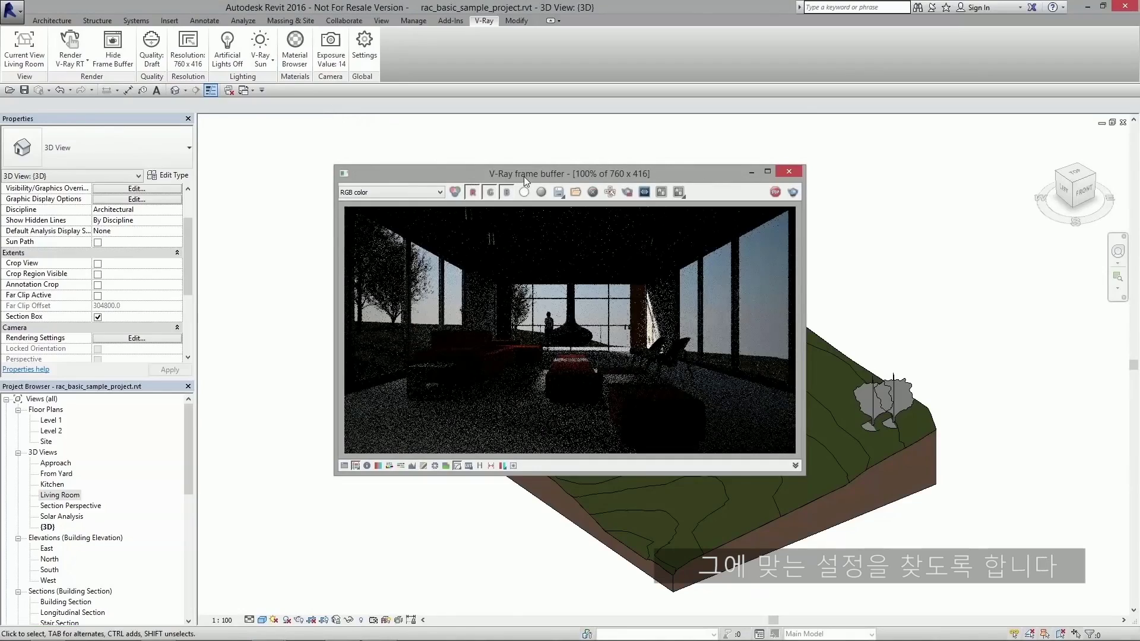
{"action": "left_click_drag", "start_coordinate": [524, 177], "coordinate": [191, 183]}
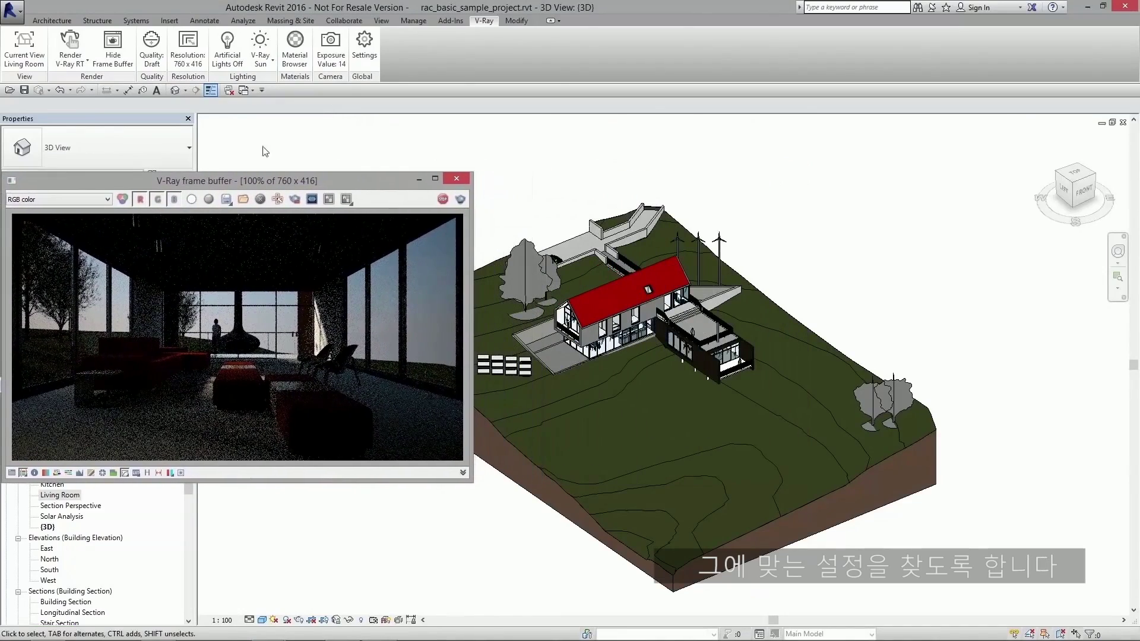
{"action": "double_click", "coordinate": [417, 6]}
{"action": "left_click_drag", "start_coordinate": [418, 6], "coordinate": [1139, 185]}
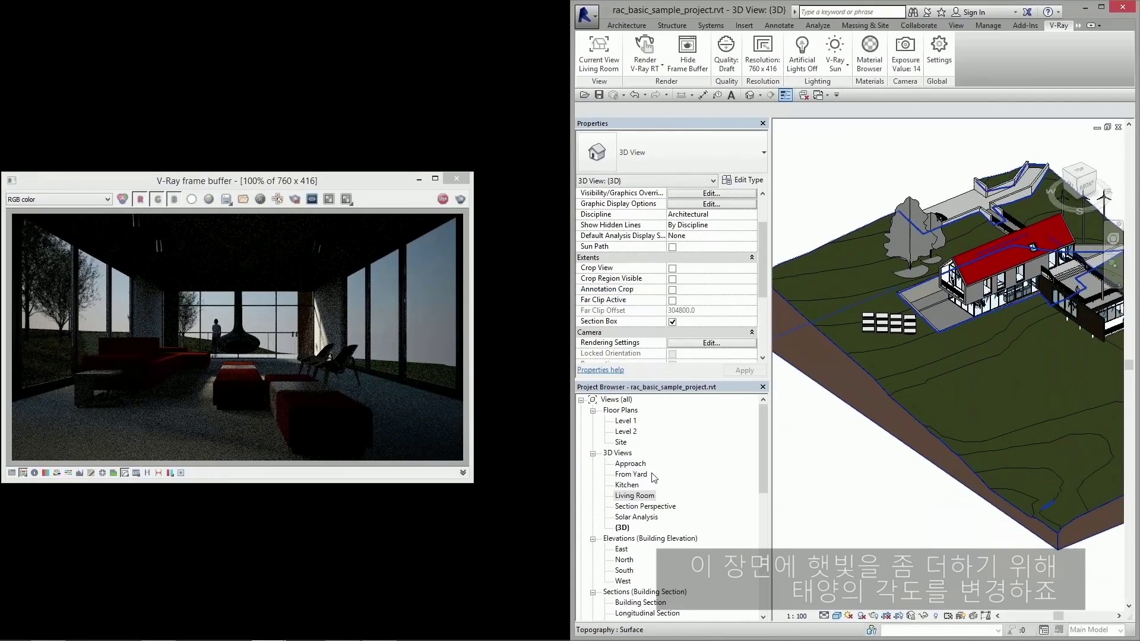
Step: Switch to the Living Room view and set the time in its rendering sun settings to 10:00 AM
{"action": "left_click", "coordinate": [818, 98]}
{"action": "left_click", "coordinate": [873, 124]}
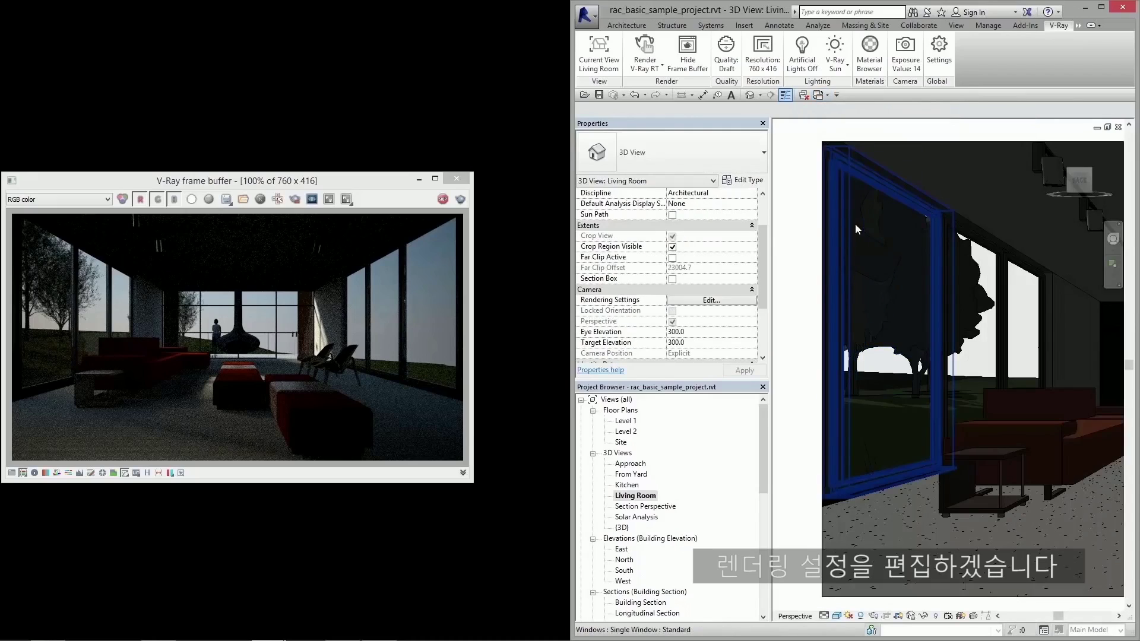
{"action": "left_click", "coordinate": [723, 301]}
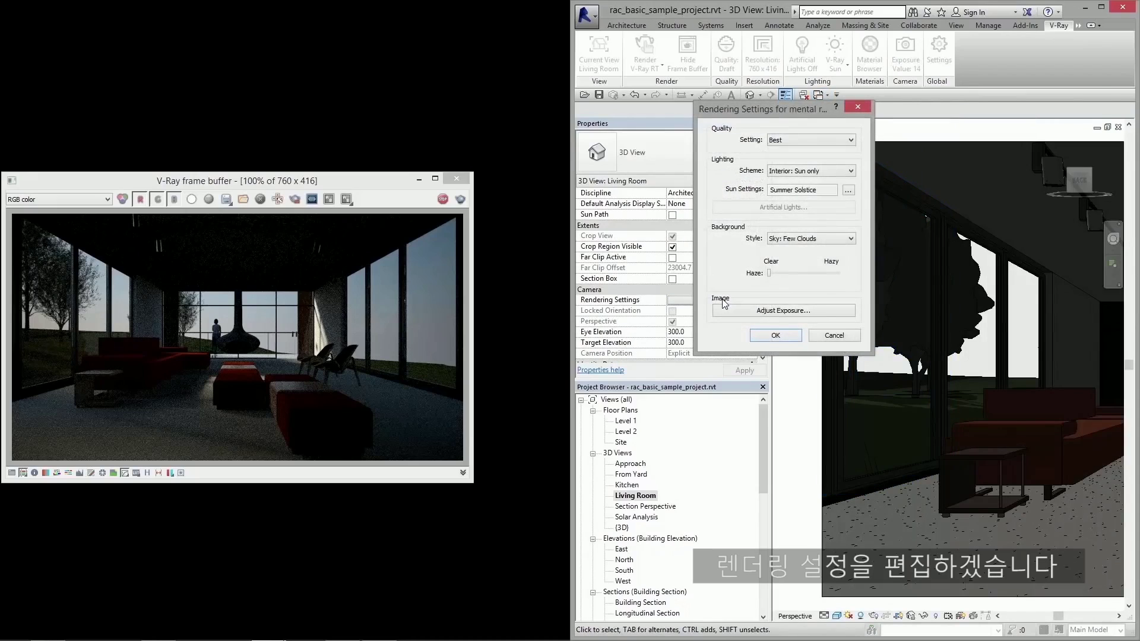
{"action": "left_click", "coordinate": [850, 190]}
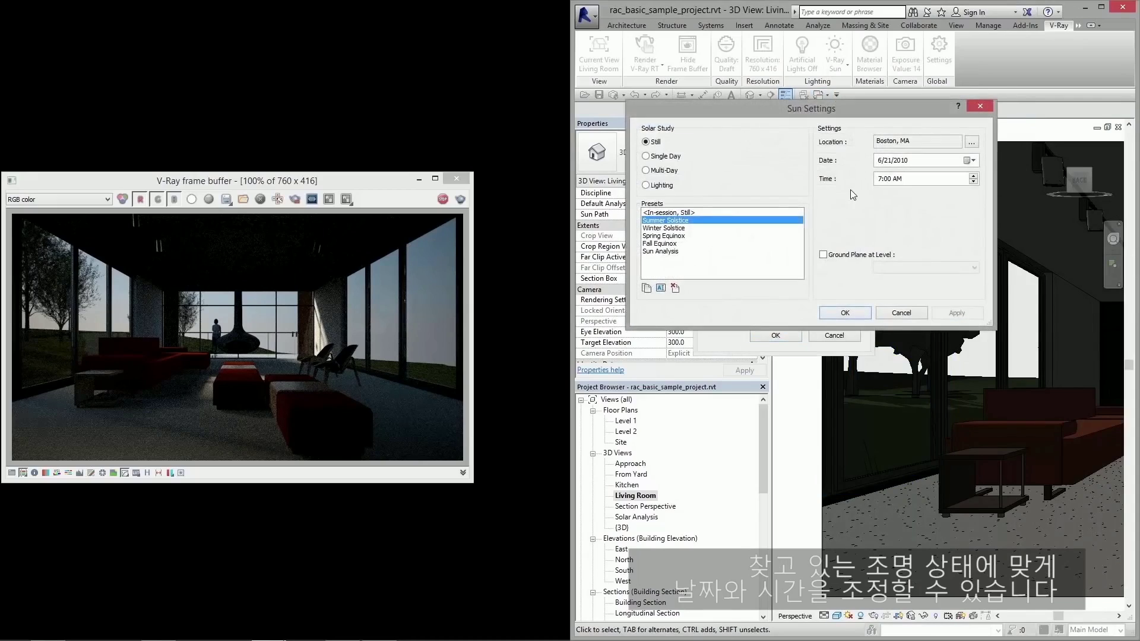
{"action": "left_click", "coordinate": [880, 181]}
{"action": "type", "text": "10"}
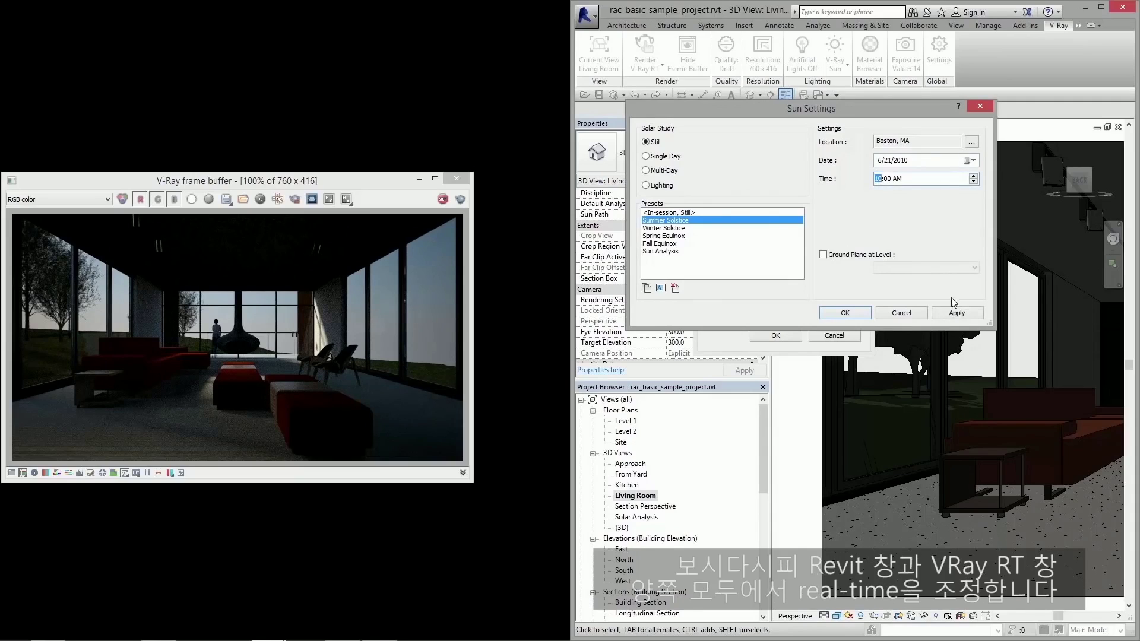
{"action": "left_click", "coordinate": [956, 313]}
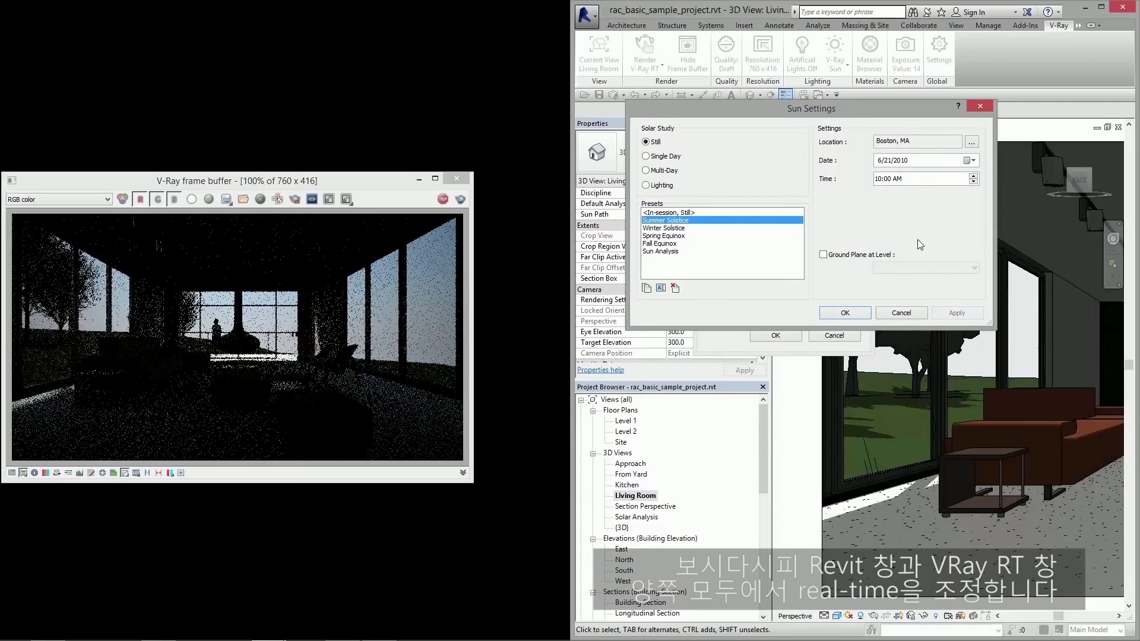
Step: Change the sun time to 1:00 PM and apply it to the view
{"action": "left_click", "coordinate": [879, 180]}
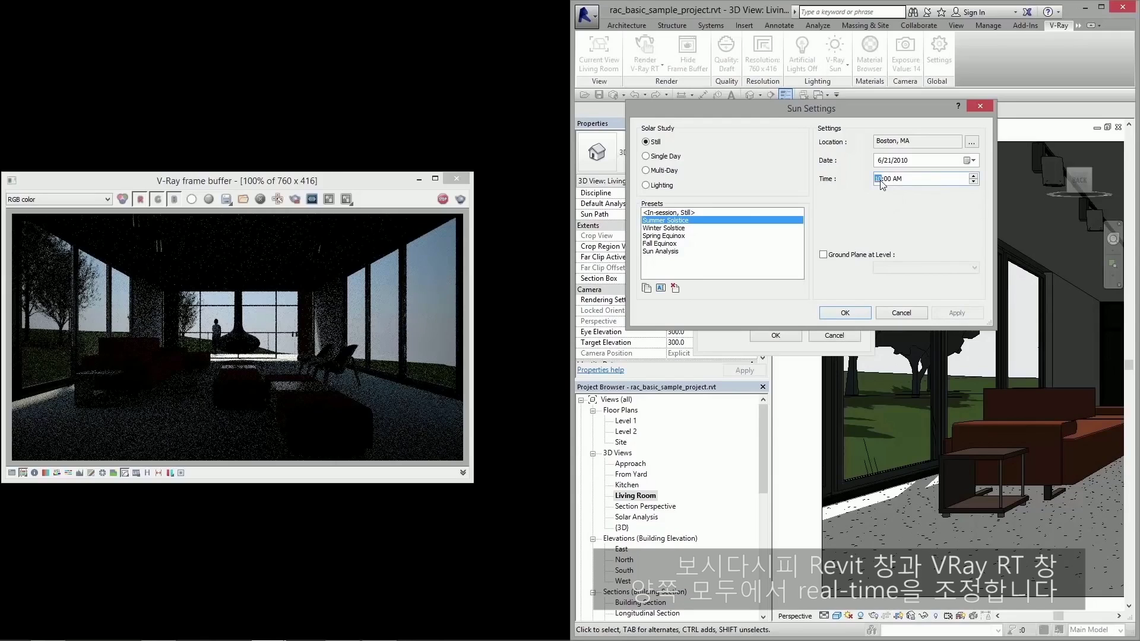
{"action": "type", "text": "1"}
{"action": "left_click", "coordinate": [900, 182]}
{"action": "key", "text": "p"}
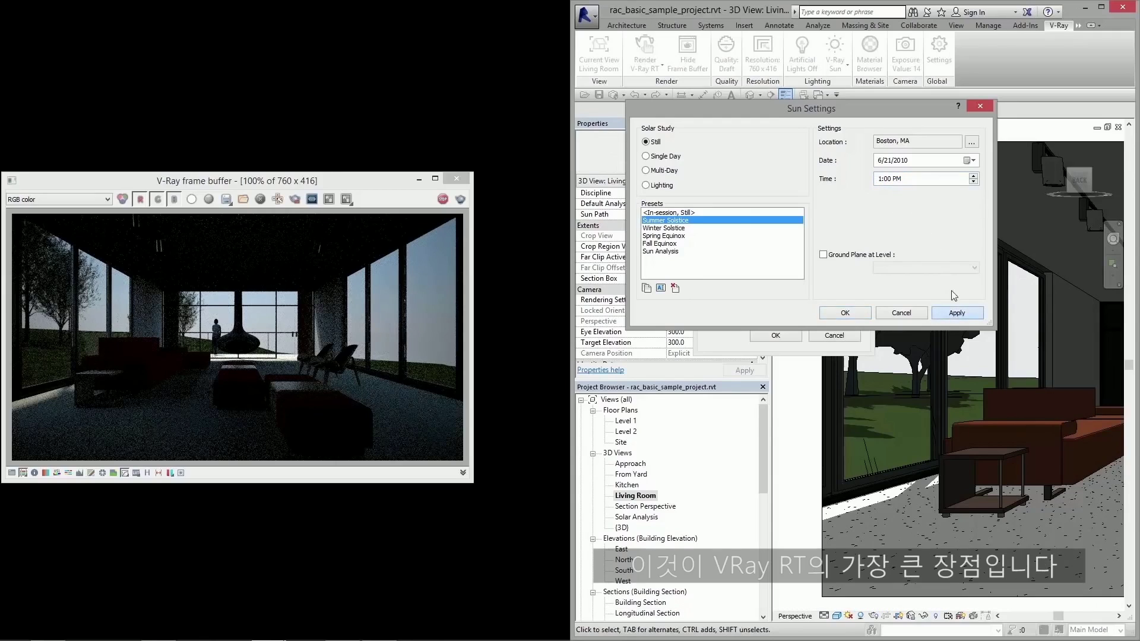
{"action": "left_click", "coordinate": [953, 312]}
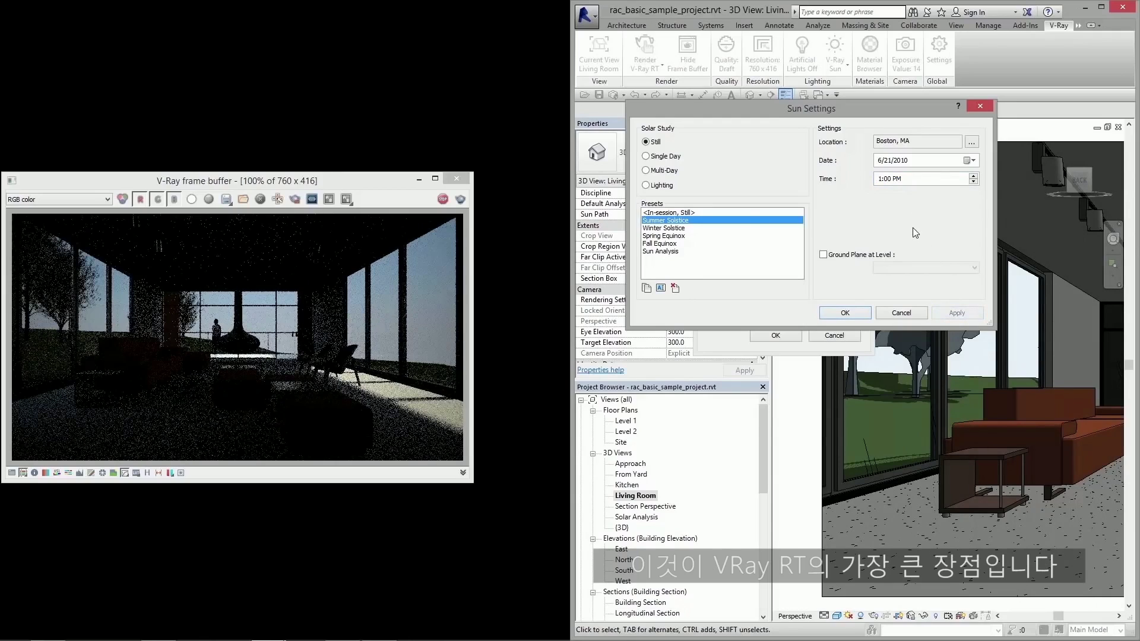
Step: Set the sun date to 12/21/2010, apply it, and accept the sun and rendering settings
{"action": "left_click", "coordinate": [878, 161]}
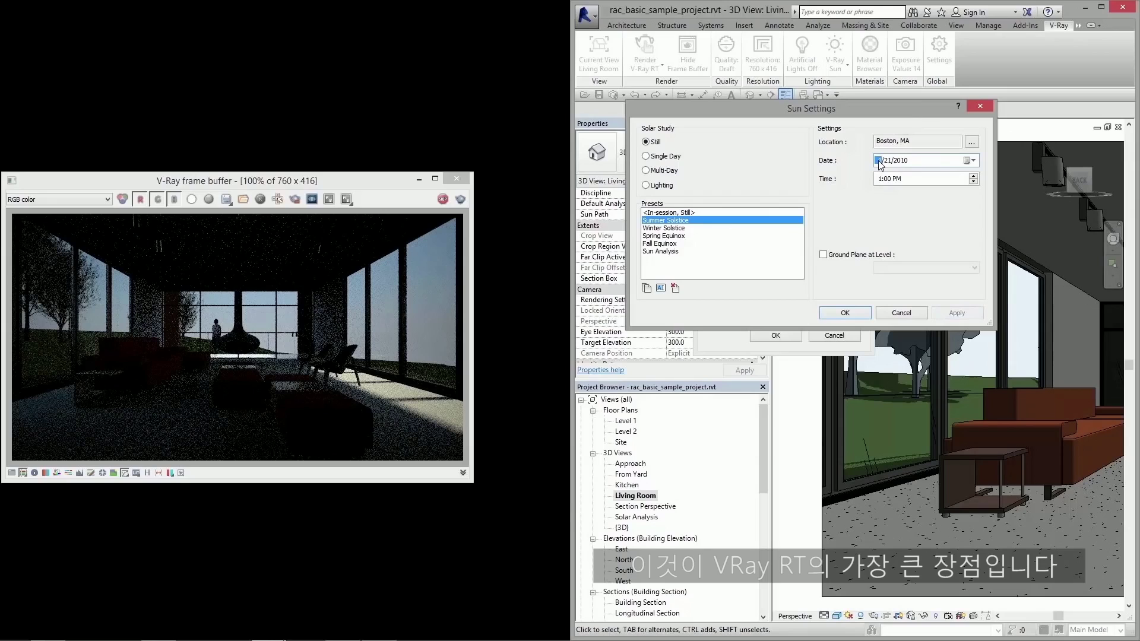
{"action": "type", "text": "3"}
{"action": "left_click", "coordinate": [957, 312]}
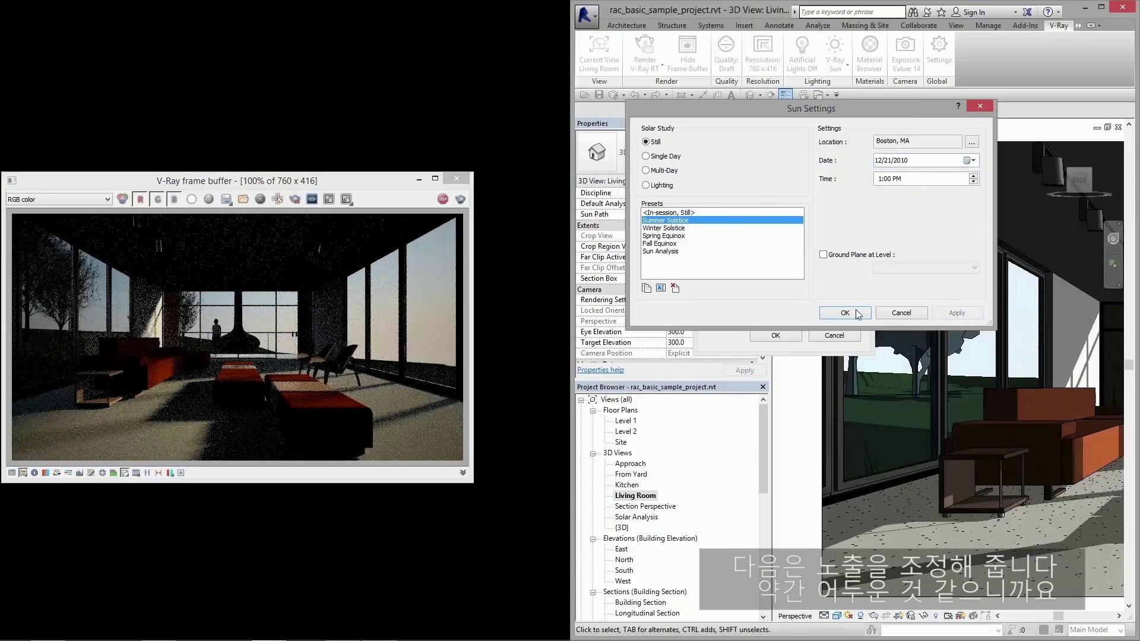
{"action": "left_click", "coordinate": [837, 314]}
{"action": "left_click", "coordinate": [782, 335]}
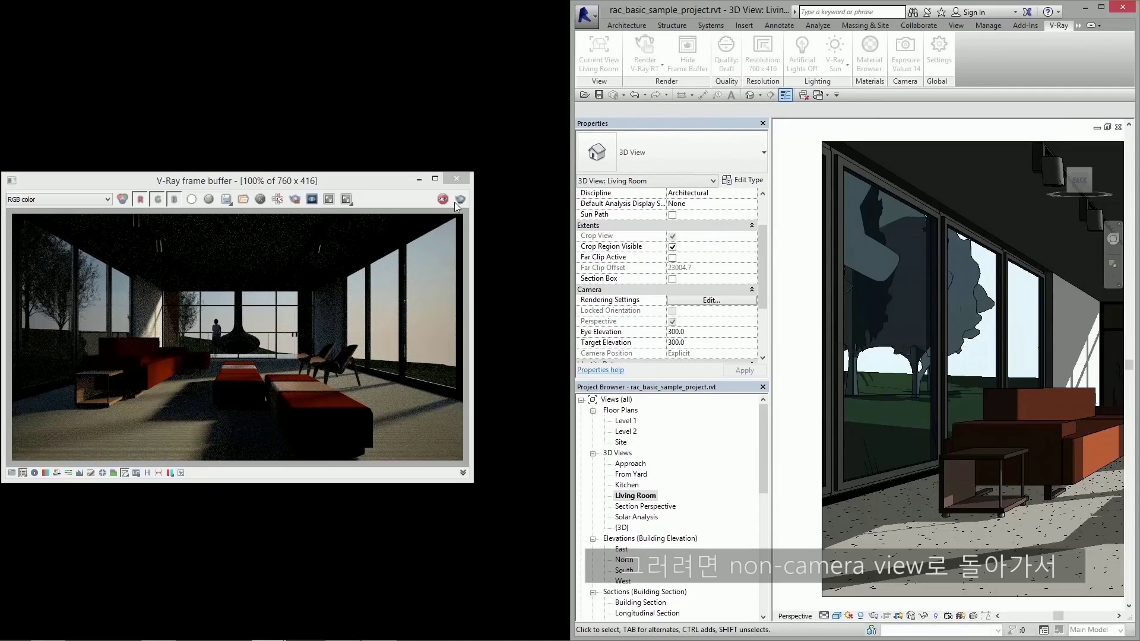
Step: Return to the {3D} view and try V-Ray exposure value 11 - Interior - Well Lit before choosing exposure value 13
{"action": "left_click", "coordinate": [820, 95]}
{"action": "left_click", "coordinate": [835, 112]}
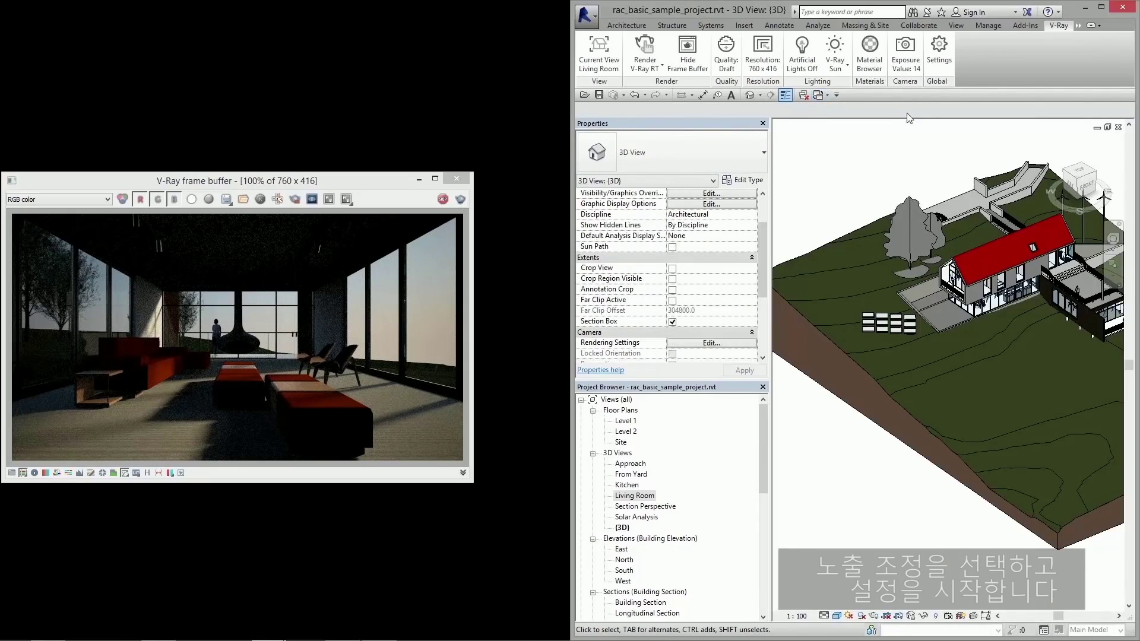
{"action": "left_click", "coordinate": [905, 50]}
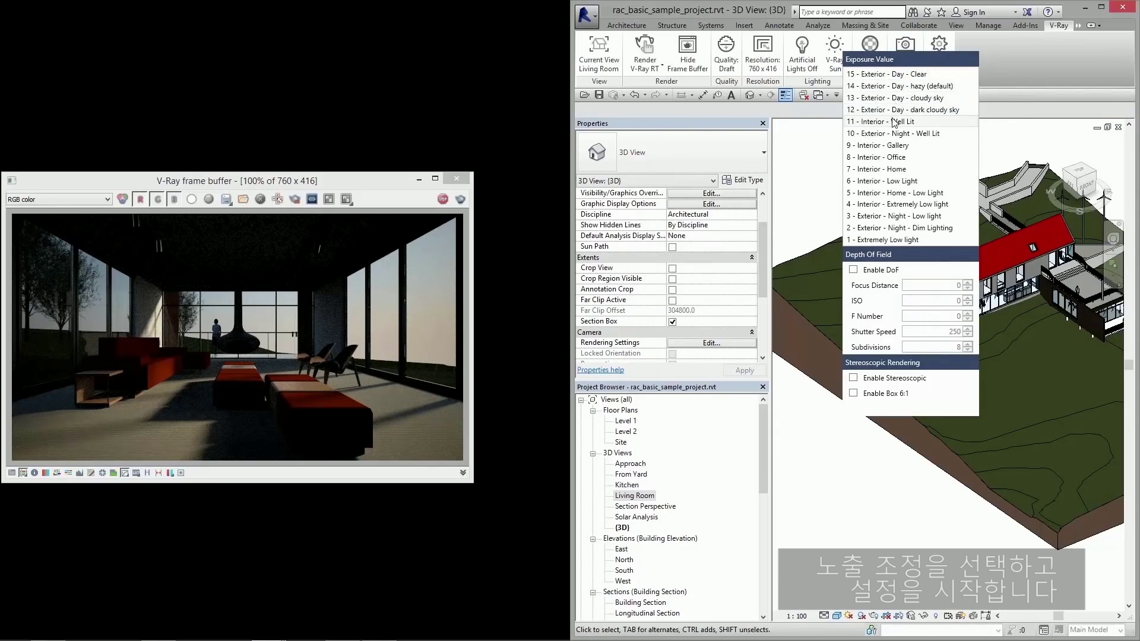
{"action": "left_click", "coordinate": [892, 121]}
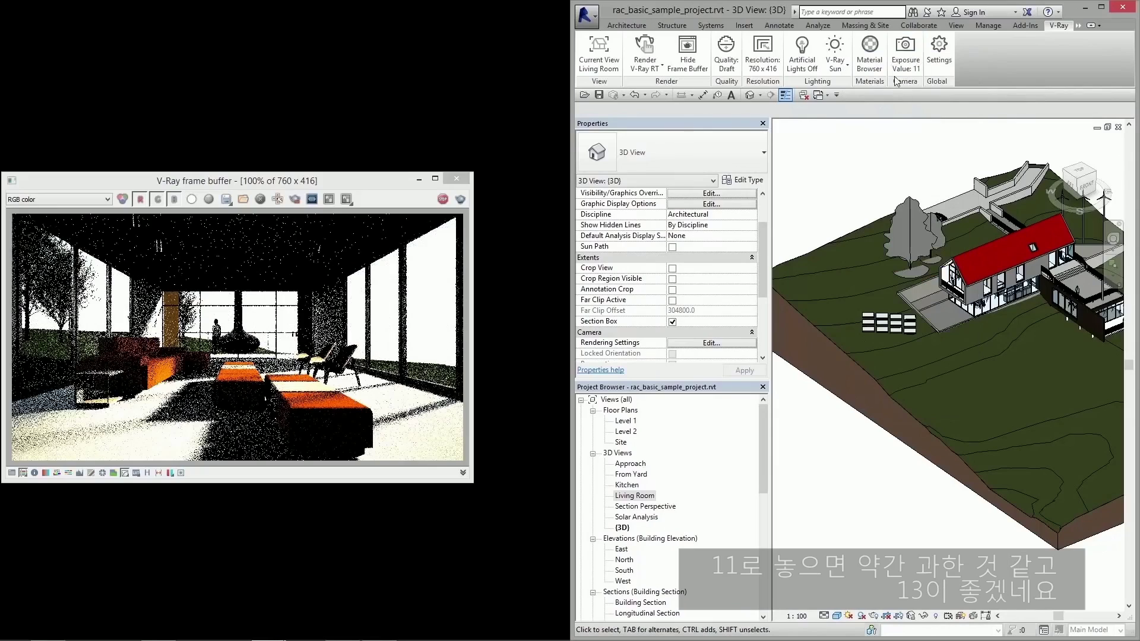
{"action": "left_click", "coordinate": [897, 73]}
{"action": "left_click", "coordinate": [897, 112]}
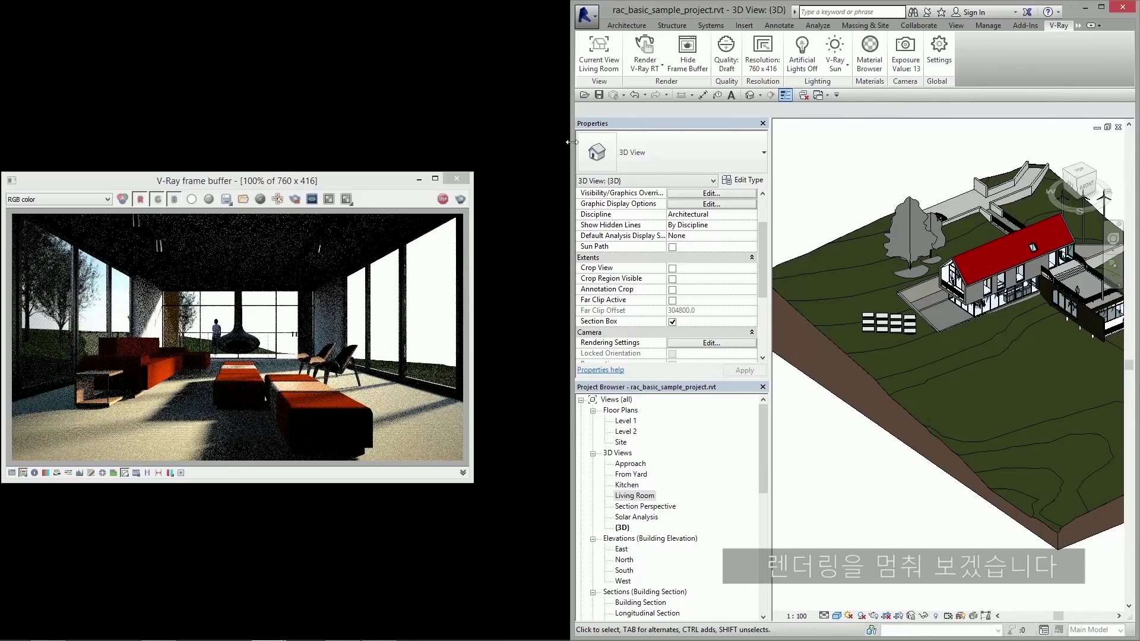
Step: Stop the draft render, close it without saving, and maximize the Revit window
{"action": "left_click", "coordinate": [445, 198]}
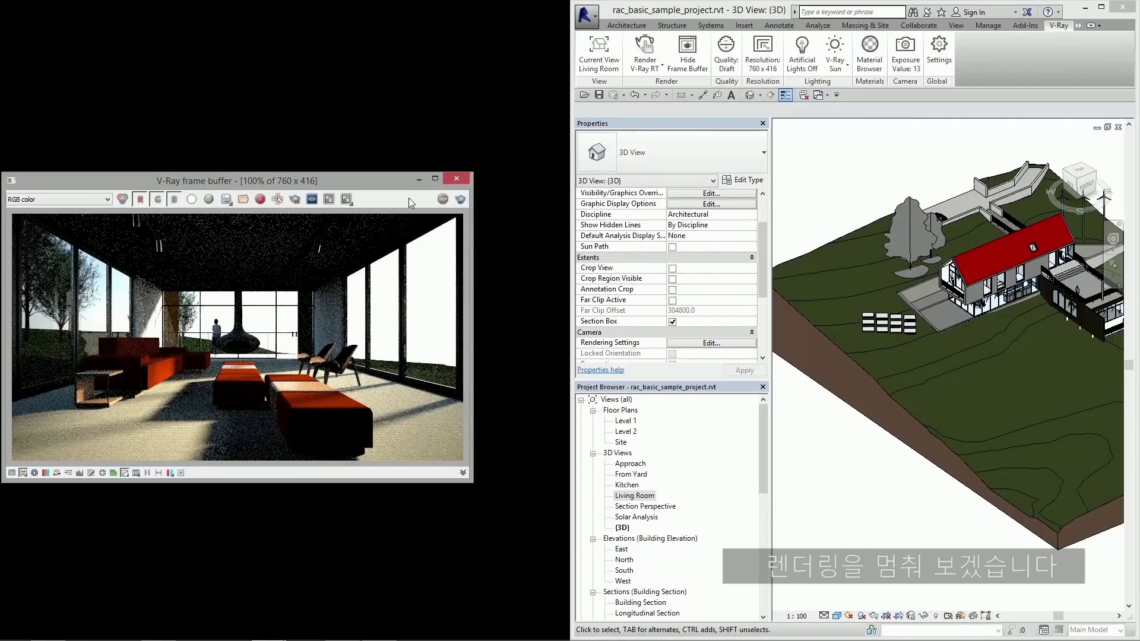
{"action": "left_click", "coordinate": [458, 179]}
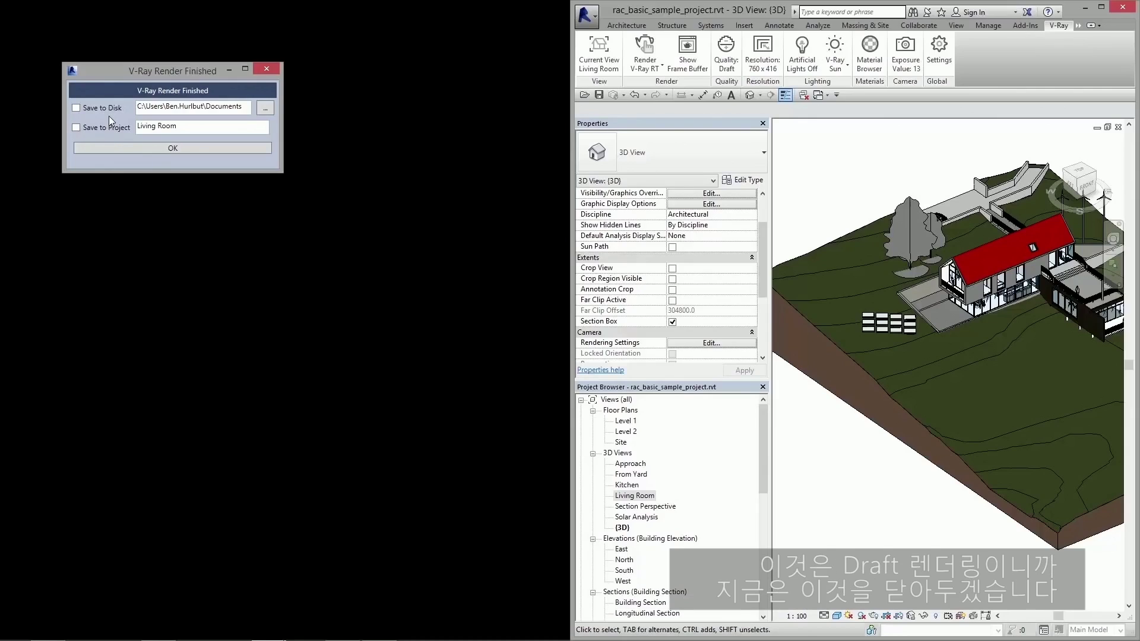
{"action": "left_click", "coordinate": [268, 69]}
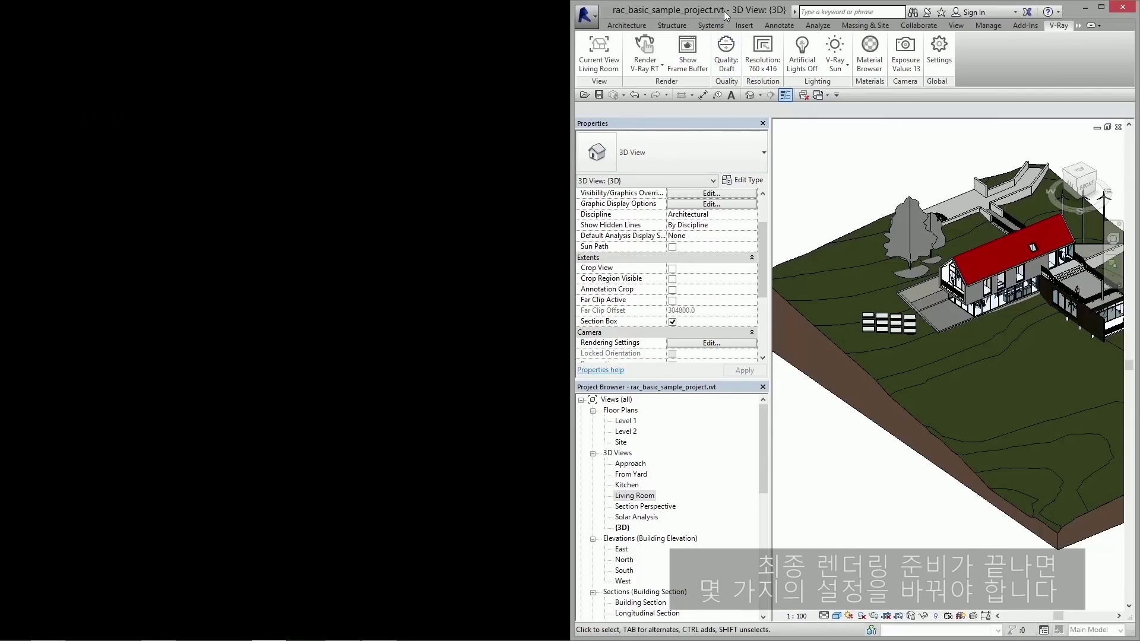
{"action": "left_click", "coordinate": [1102, 7]}
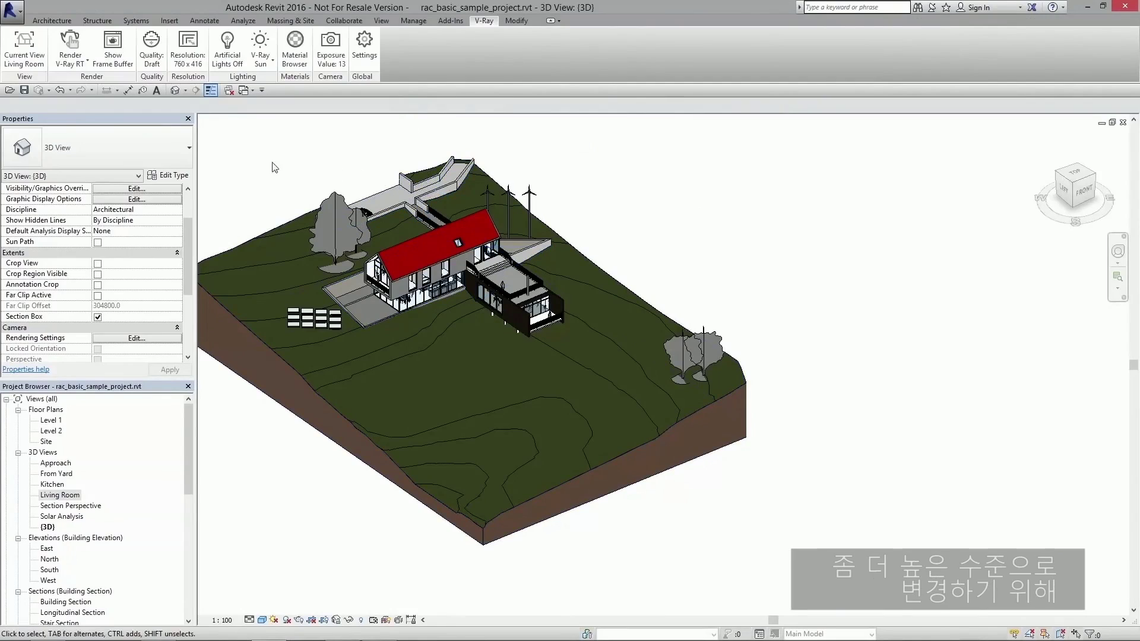
Step: Set the V-Ray render quality to High and the crop box's printer resolution to 150 DPI
{"action": "left_click", "coordinate": [152, 43]}
{"action": "left_click", "coordinate": [121, 117]}
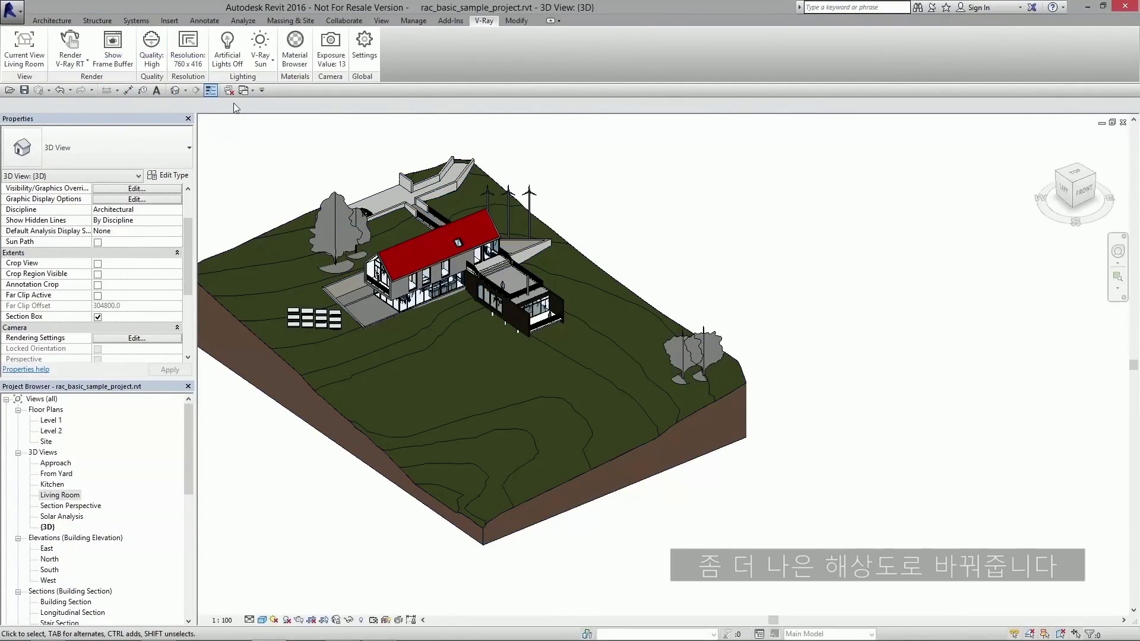
{"action": "left_click", "coordinate": [188, 52]}
{"action": "left_click", "coordinate": [238, 189]}
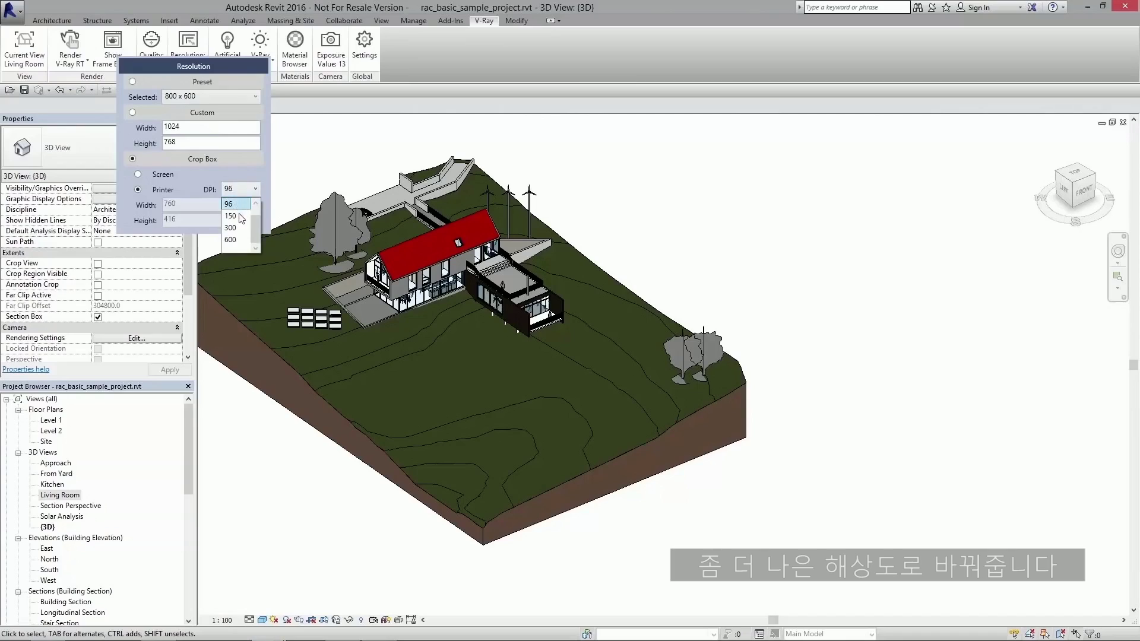
{"action": "left_click", "coordinate": [231, 216]}
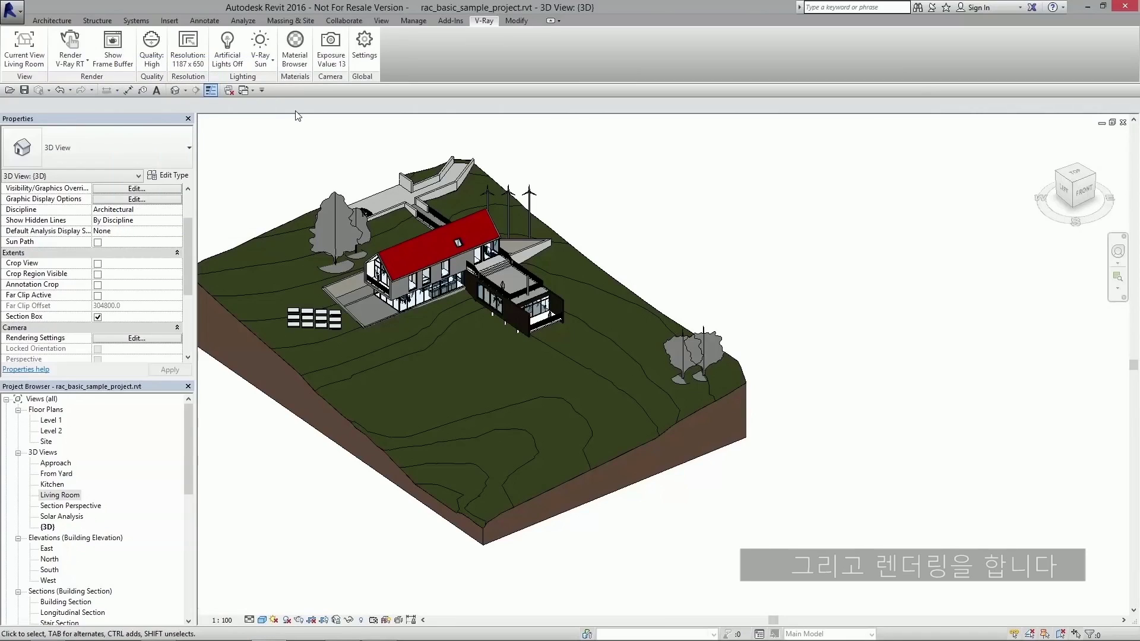
Step: Render the Living Room with regular V-Ray and show the color correction controls in the frame buffer
{"action": "left_click", "coordinate": [71, 65]}
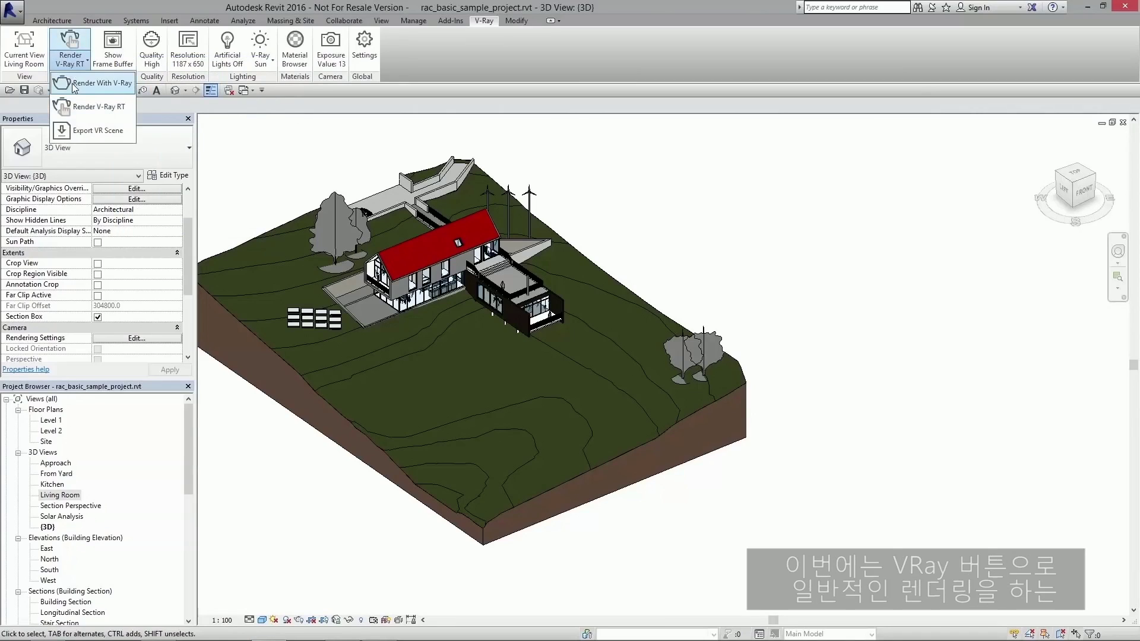
{"action": "left_click", "coordinate": [74, 84]}
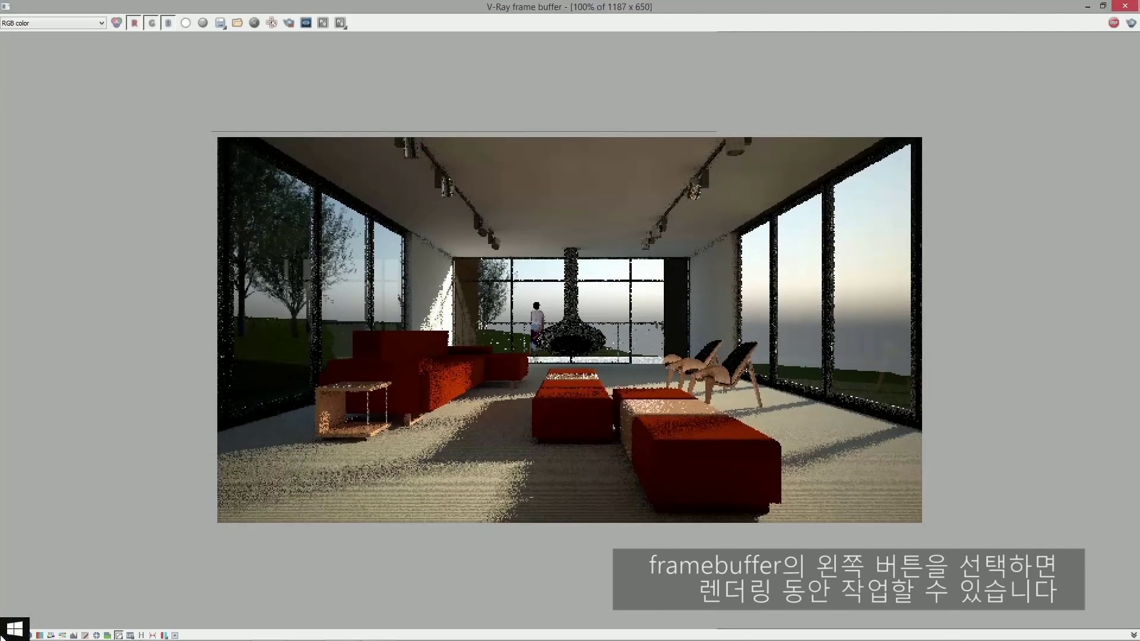
{"action": "left_click", "coordinate": [5, 635]}
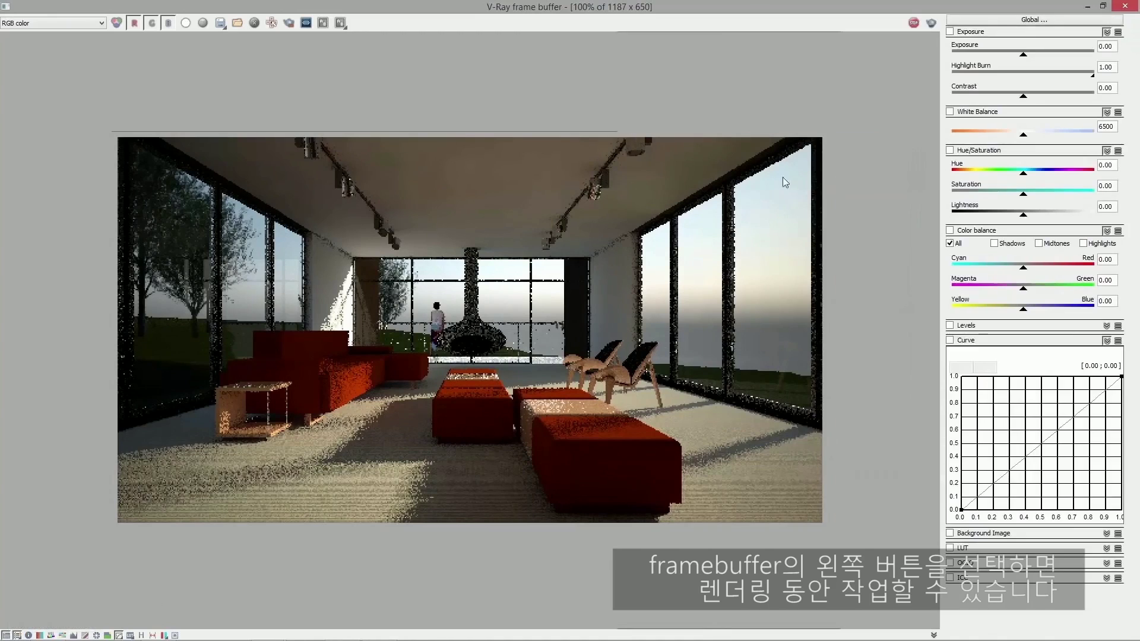
Step: Enable the exposure and white balance corrections with exposure 0.63, highlight burn 0.58 and white balance 6967
{"action": "left_click", "coordinate": [950, 32]}
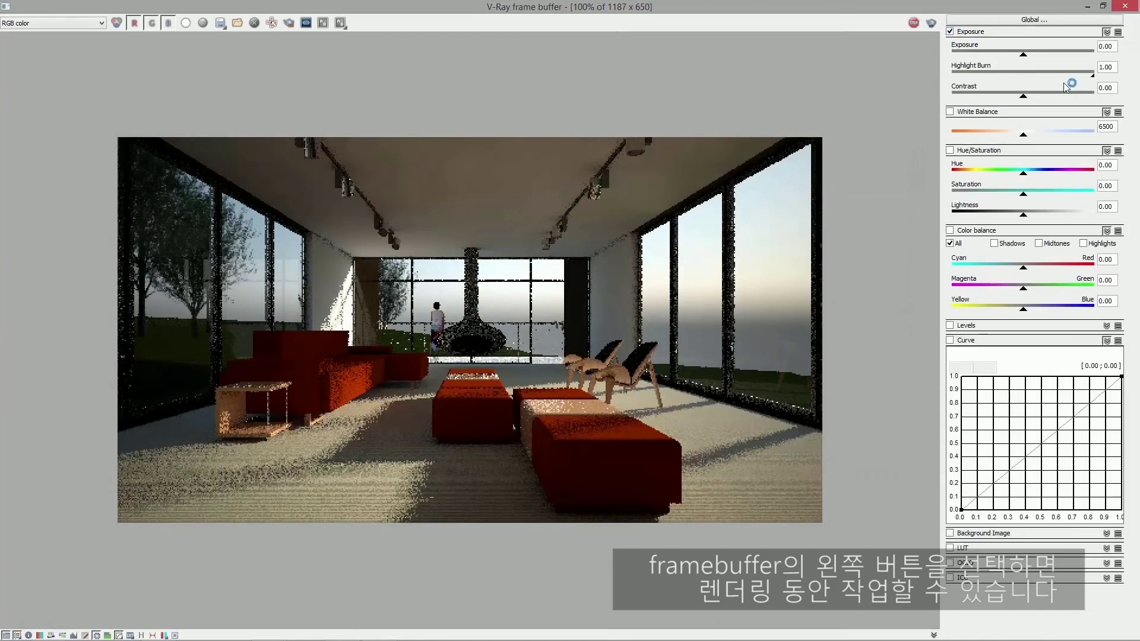
{"action": "left_click_drag", "start_coordinate": [1027, 59], "coordinate": [1034, 59]}
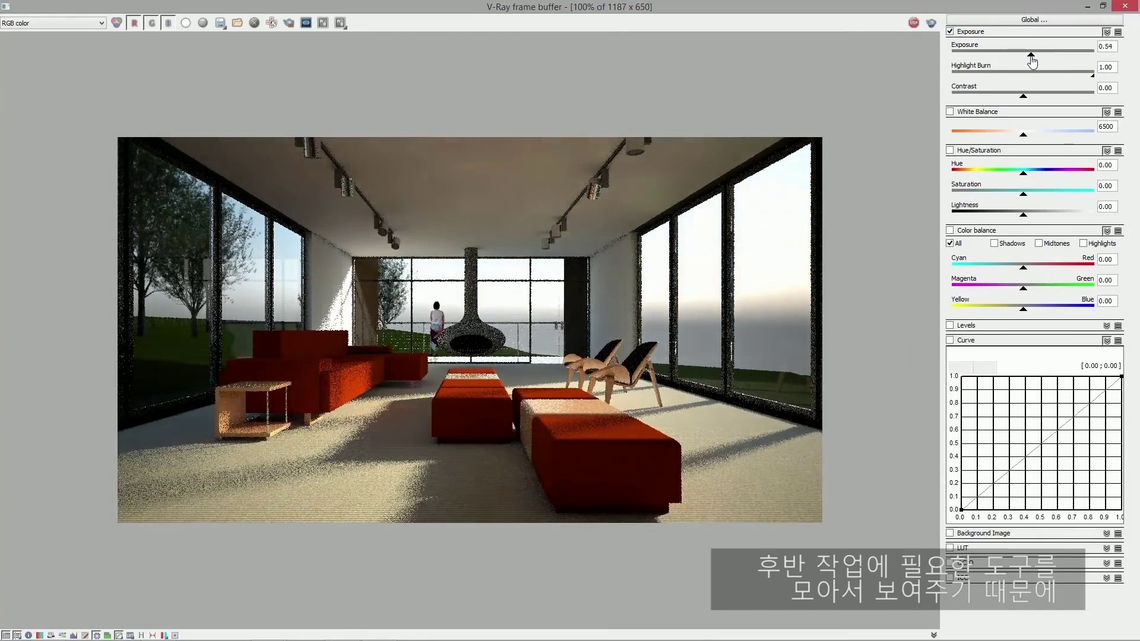
{"action": "left_click_drag", "start_coordinate": [1094, 80], "coordinate": [1033, 89]}
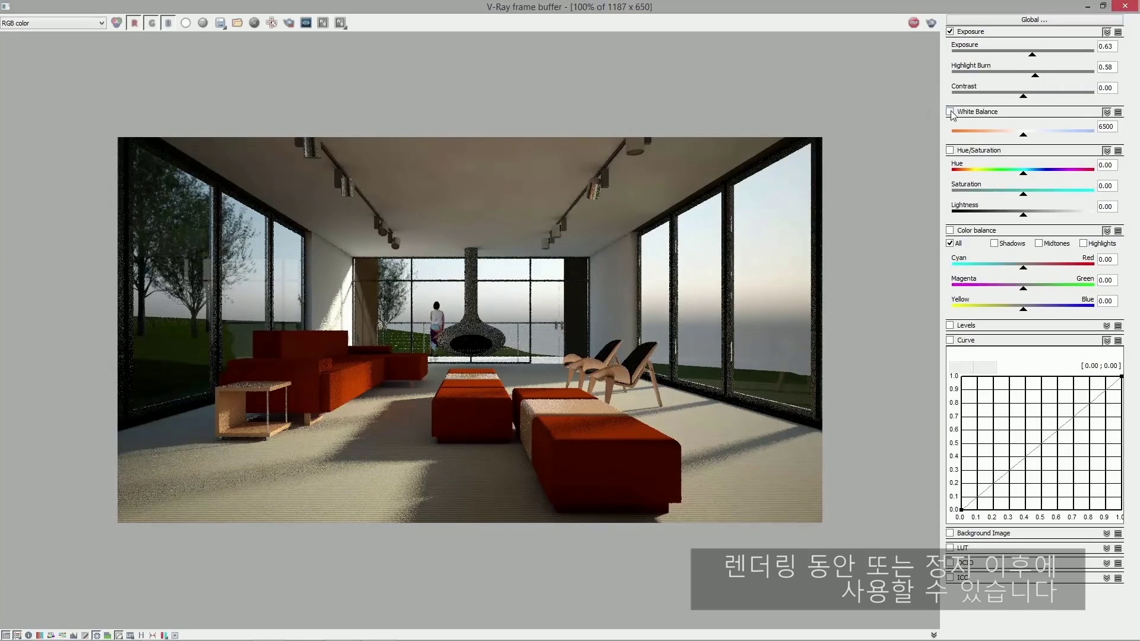
{"action": "mouse_move", "coordinate": [1023, 135]}
{"action": "left_mouse_down"}
{"action": "mouse_move", "coordinate": [1011, 138]}
{"action": "mouse_move", "coordinate": [1034, 141]}
{"action": "left_mouse_up"}
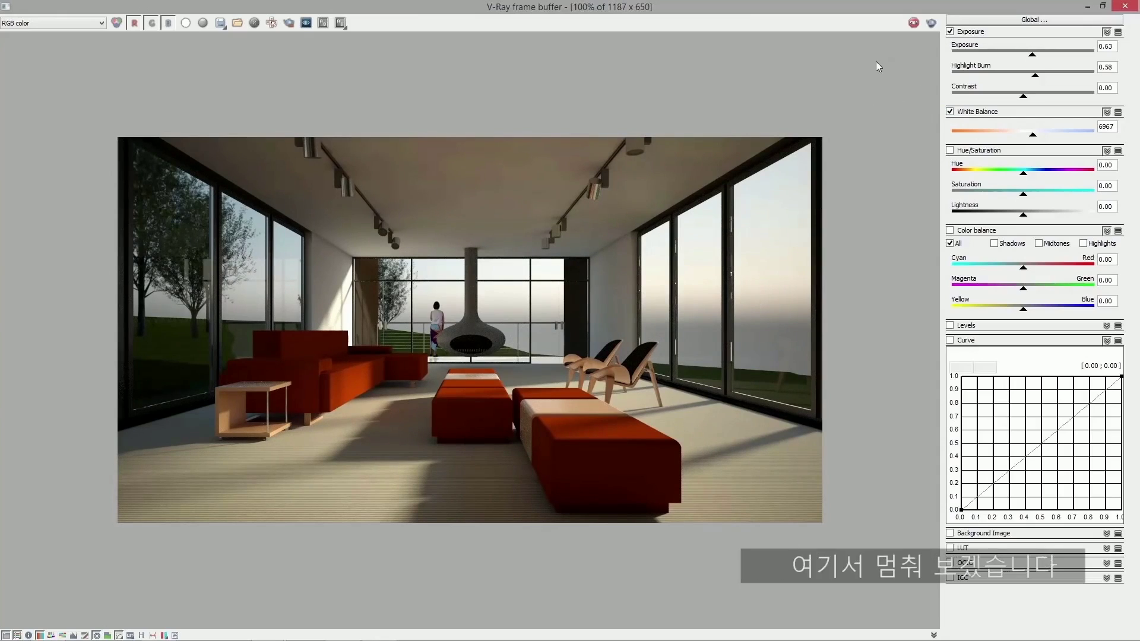
Step: Stop the render and reposition the frame buffer and the V-Ray Render Finished dialog so both are accessible
{"action": "left_click", "coordinate": [914, 23]}
{"action": "left_click_drag", "start_coordinate": [811, 7], "coordinate": [678, 150]}
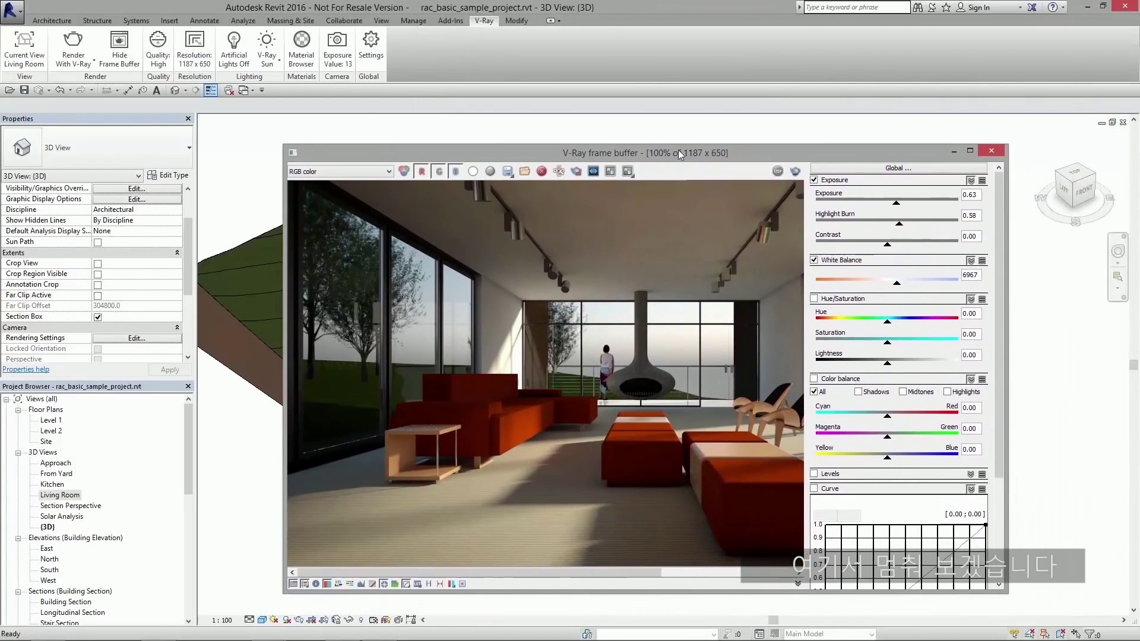
{"action": "left_click_drag", "start_coordinate": [250, 78], "coordinate": [634, 55]}
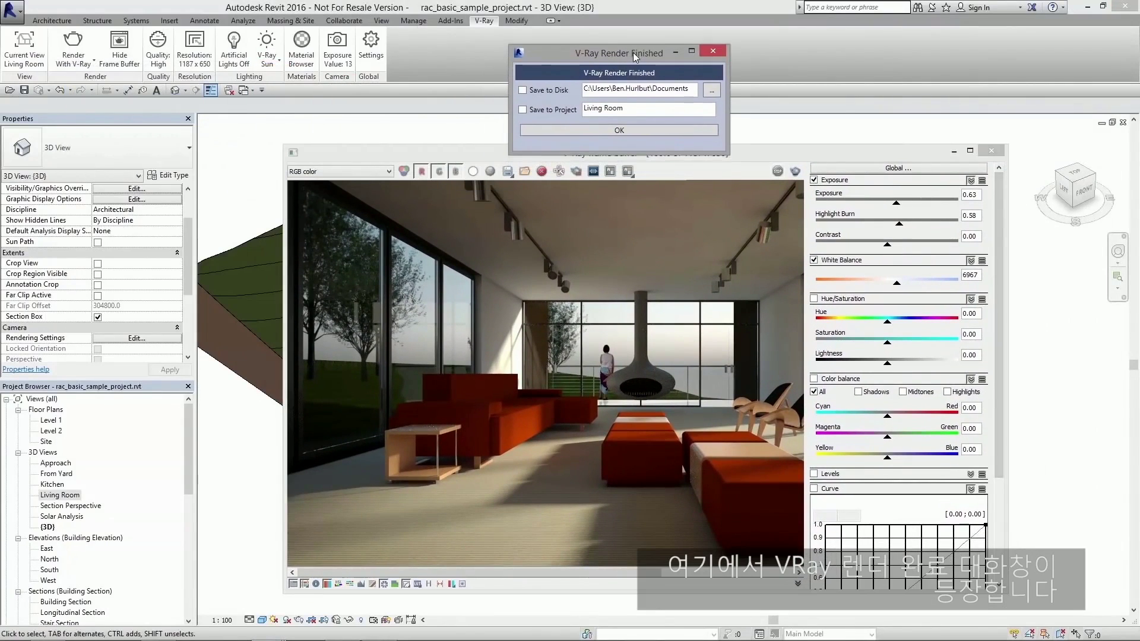
Step: Save the render to the project as "Living Room: V-Ray" and open the saved rendering view
{"action": "left_click", "coordinate": [523, 109]}
{"action": "left_click", "coordinate": [629, 108]}
{"action": "type", "text": ": V-Ray"}
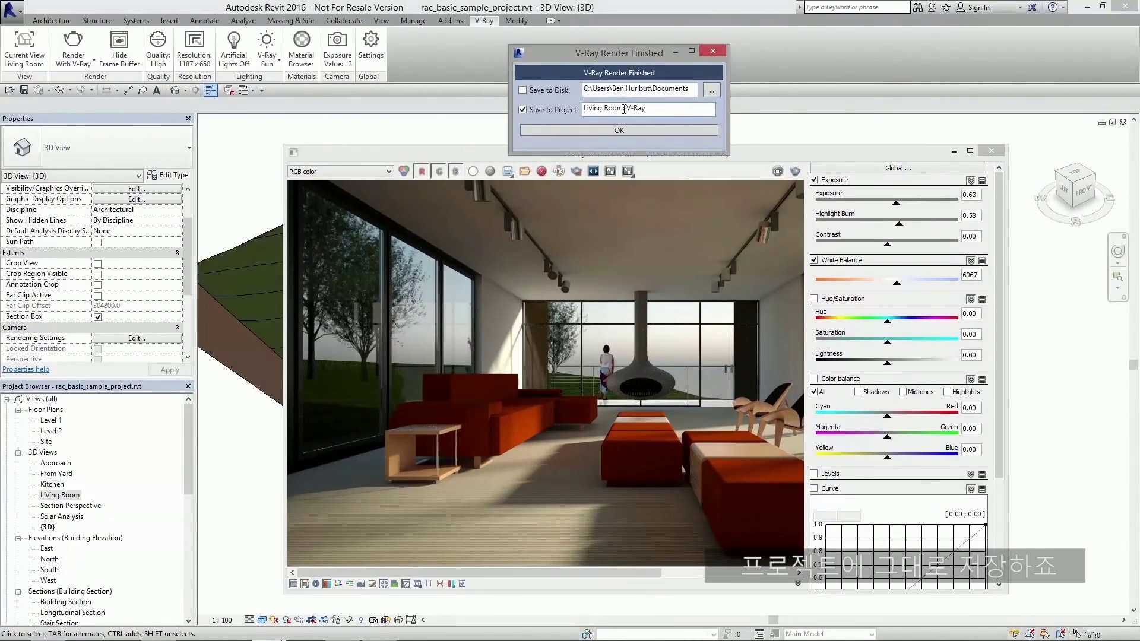
{"action": "left_click", "coordinate": [614, 130]}
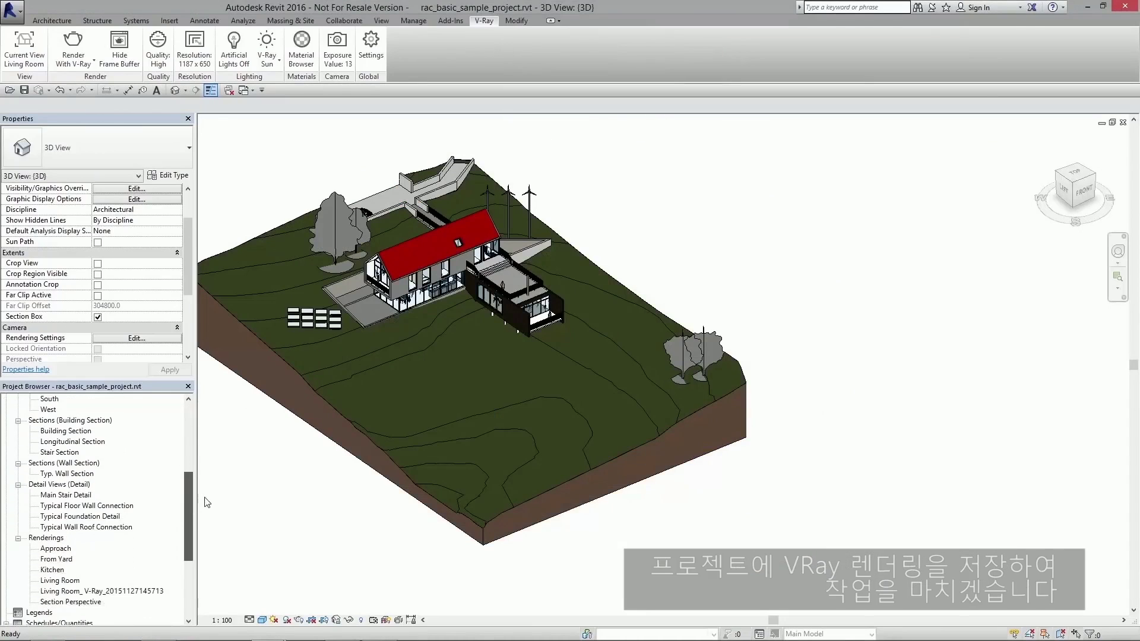
{"action": "double_click", "coordinate": [102, 591]}
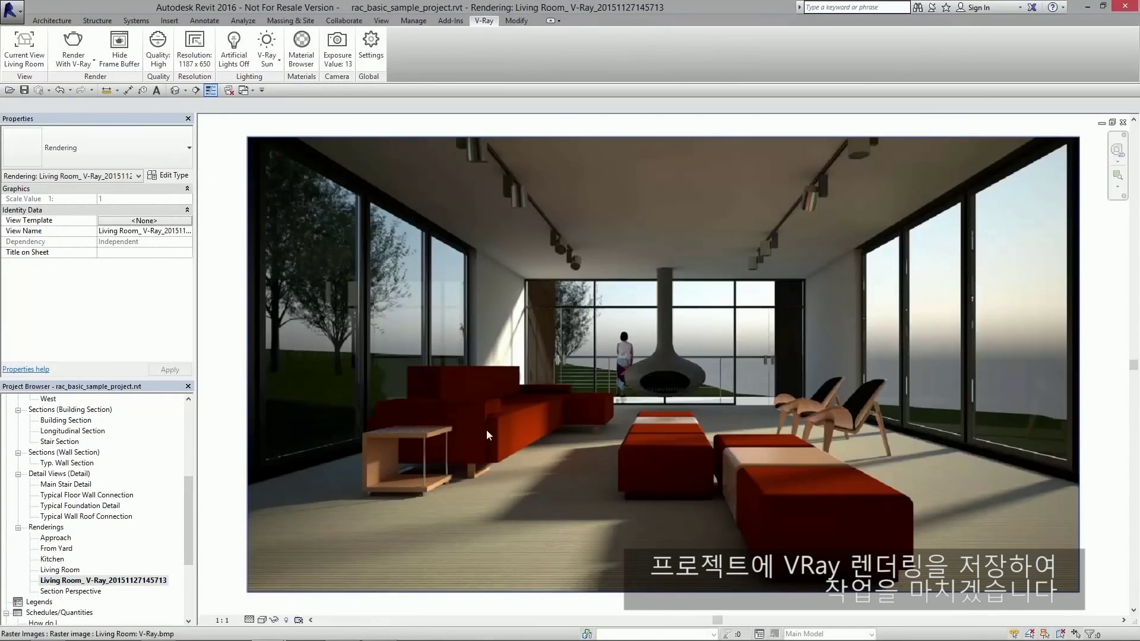